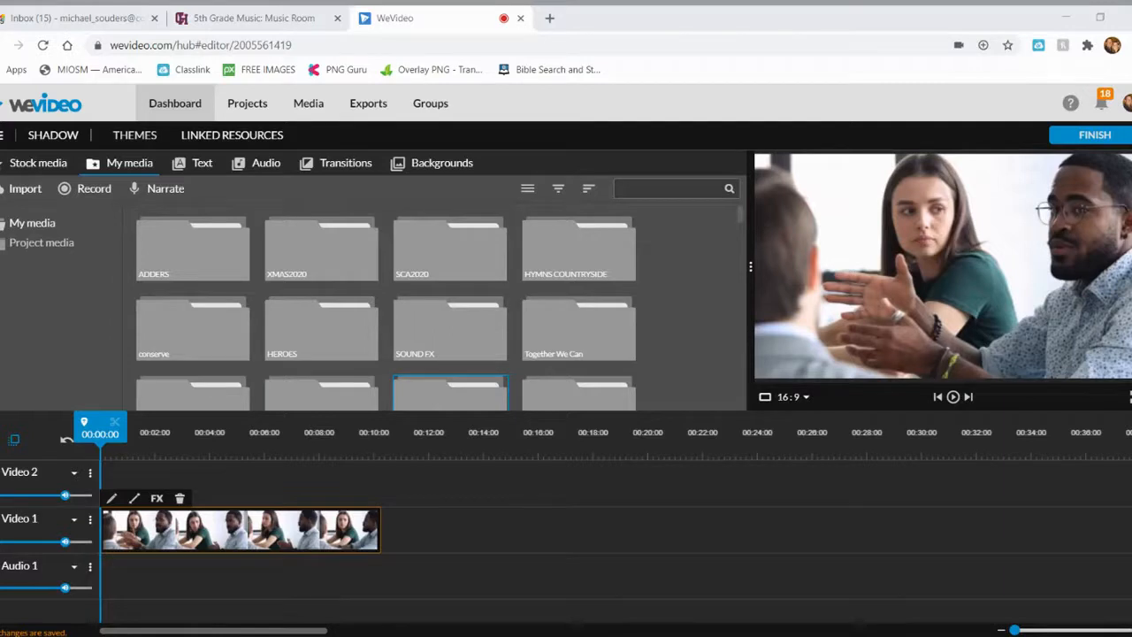
- Place a Basic text title at the start of the Video 2 track above the clip and play the preview
left_click(200, 170)
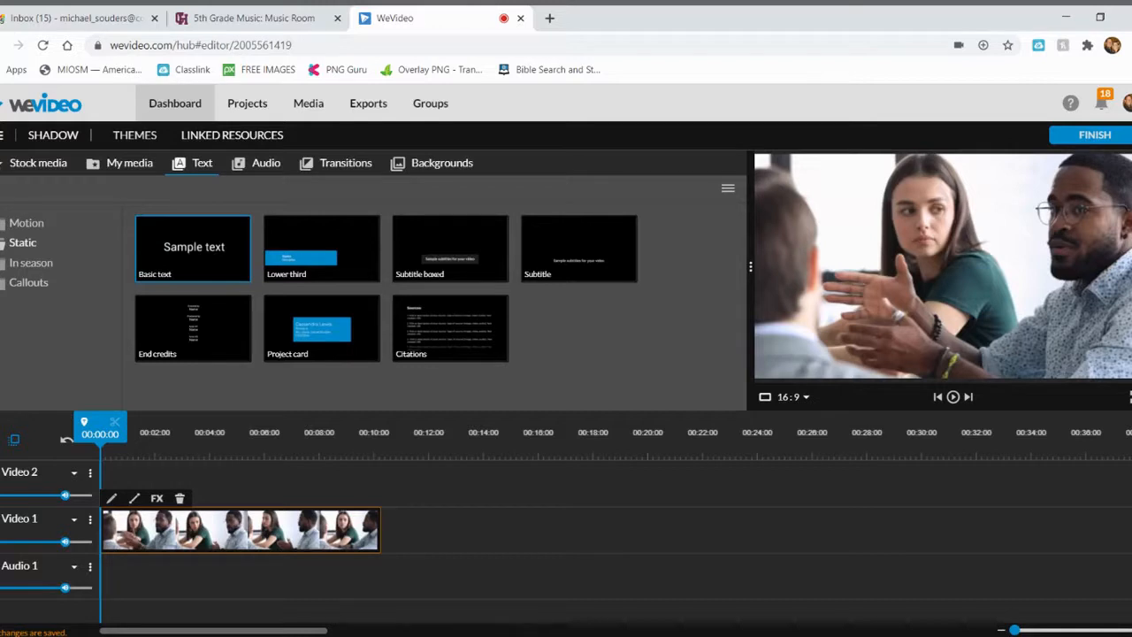
left_click_drag(194, 252, 117, 483)
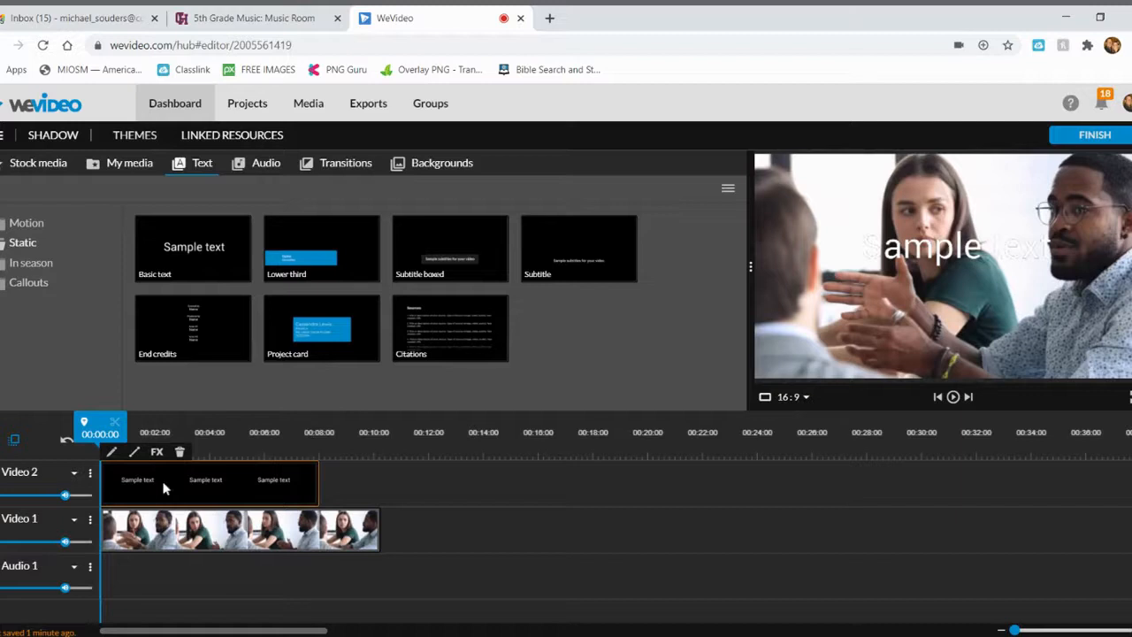
left_click(953, 397)
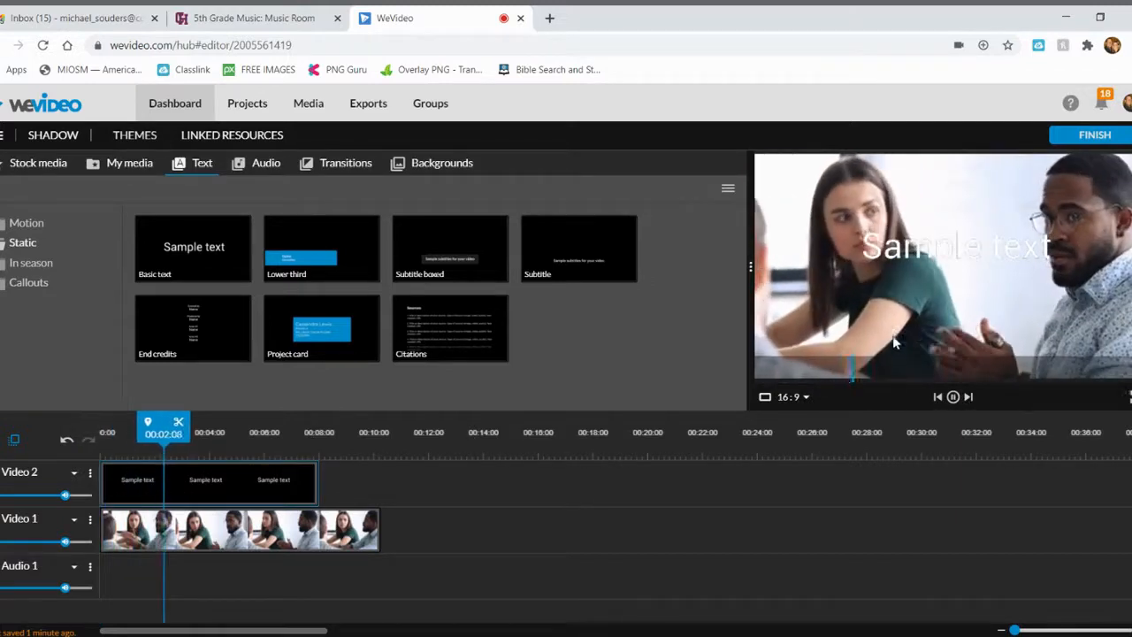
left_click(953, 397)
- Open the Video 2 title for editing, give its text a black highlight, and play the preview
double_click(163, 485)
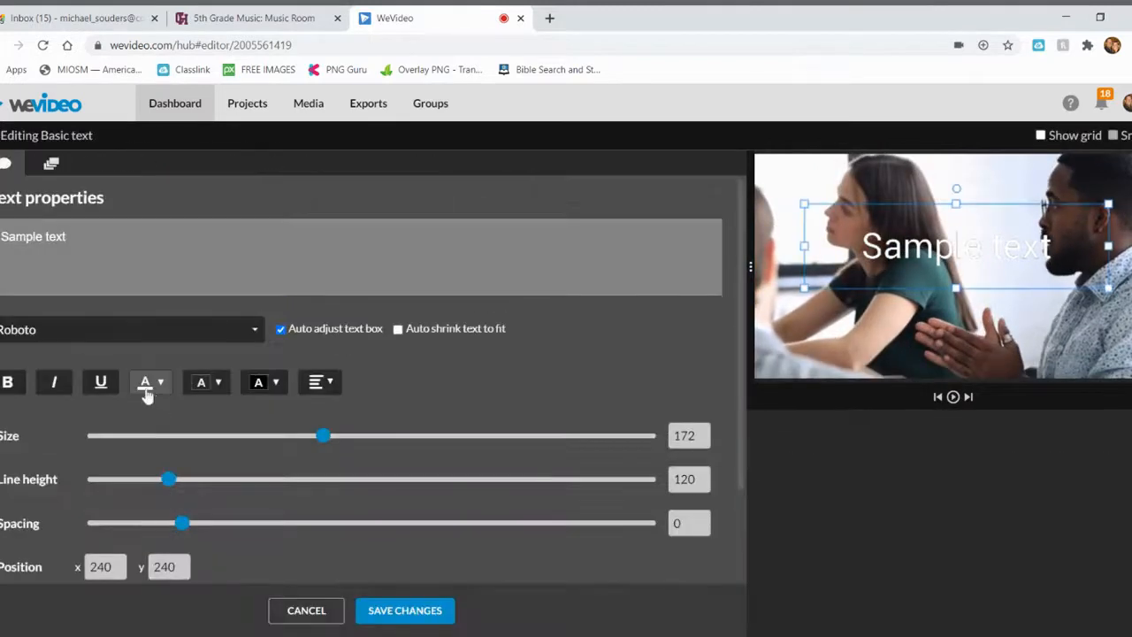
left_click(218, 383)
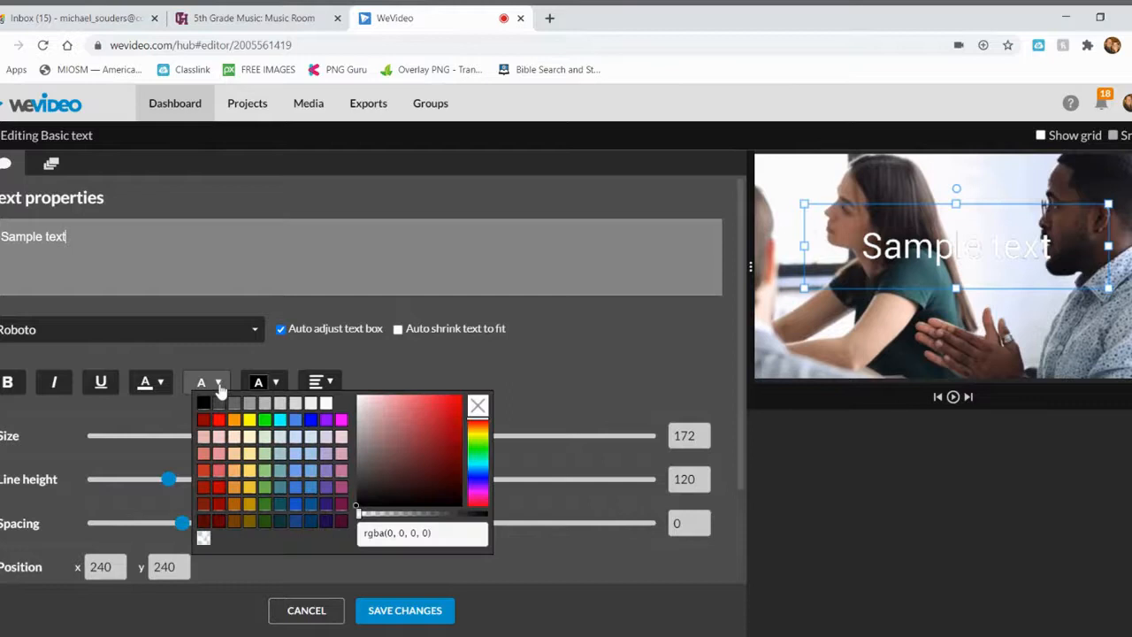
left_click(204, 403)
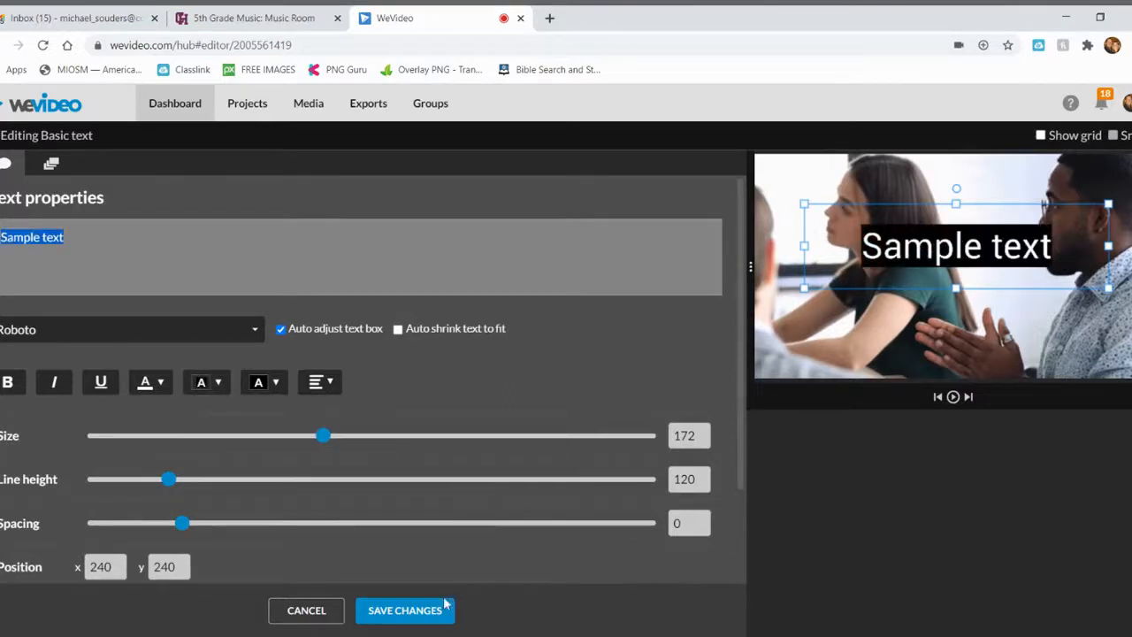
left_click(953, 397)
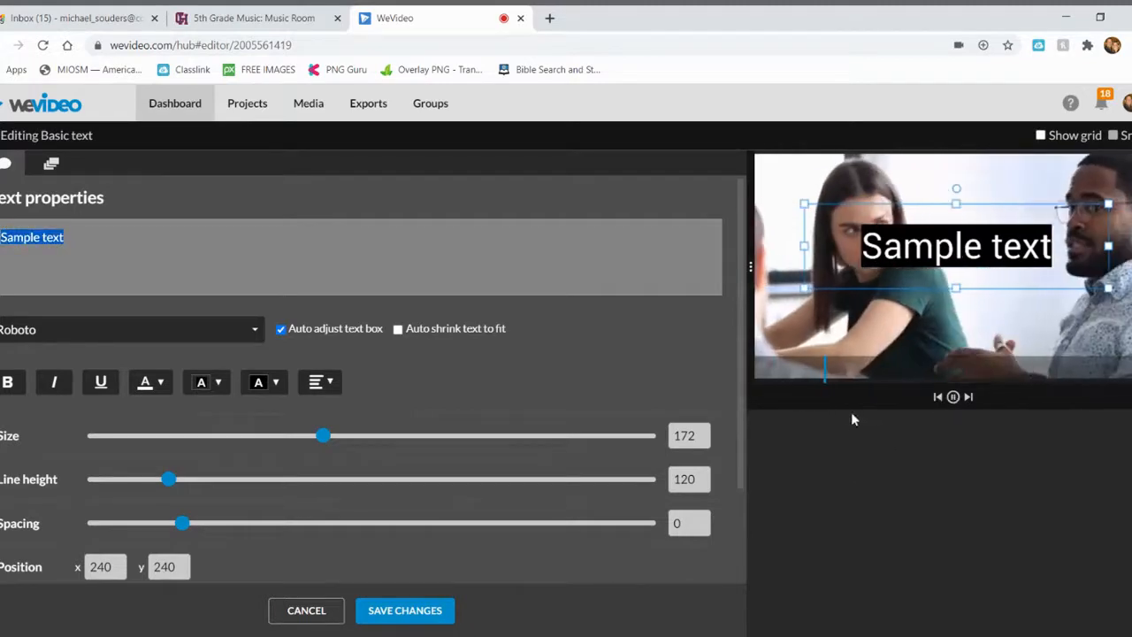
left_click(952, 397)
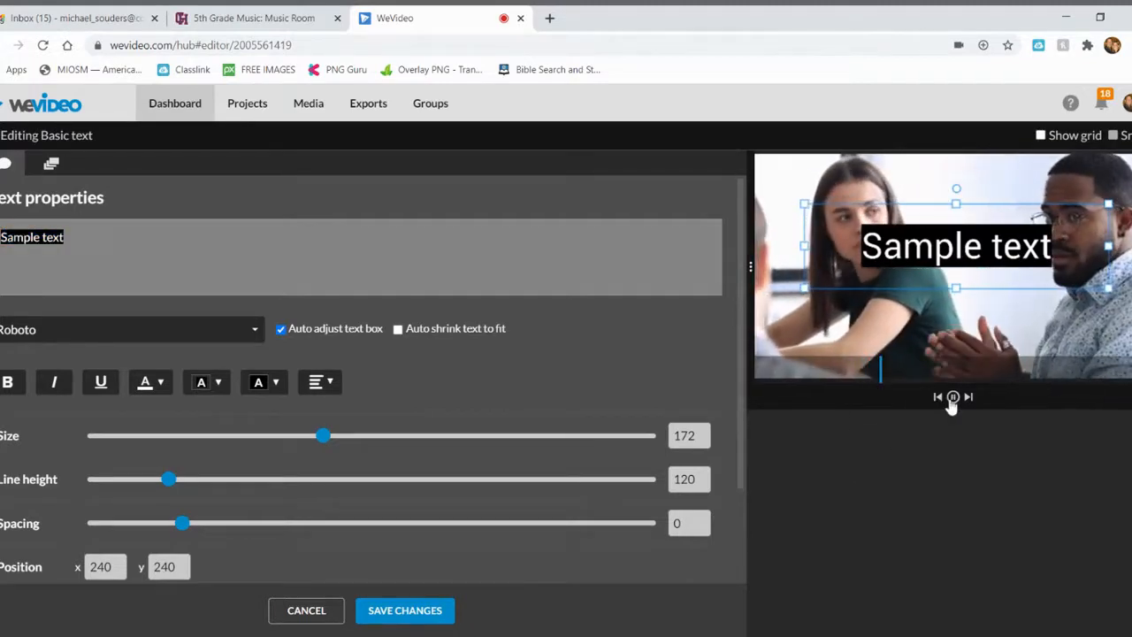
- Replace the text highlight with a black text box background and try the box lower and back near the centre of the frame
left_click(217, 383)
left_click(478, 405)
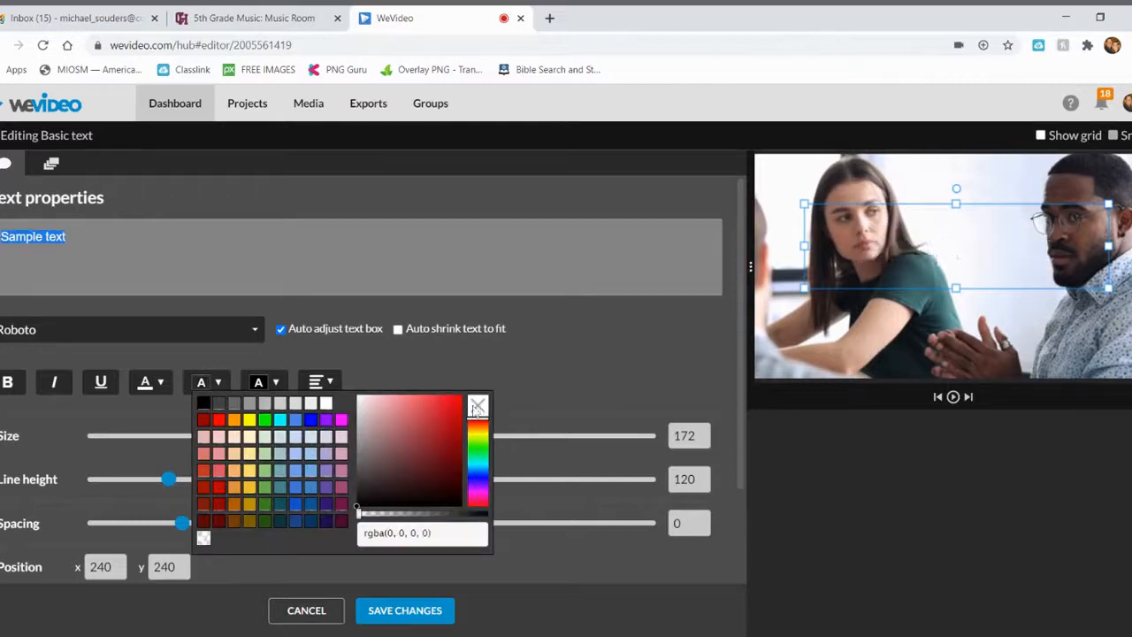
left_click(275, 386)
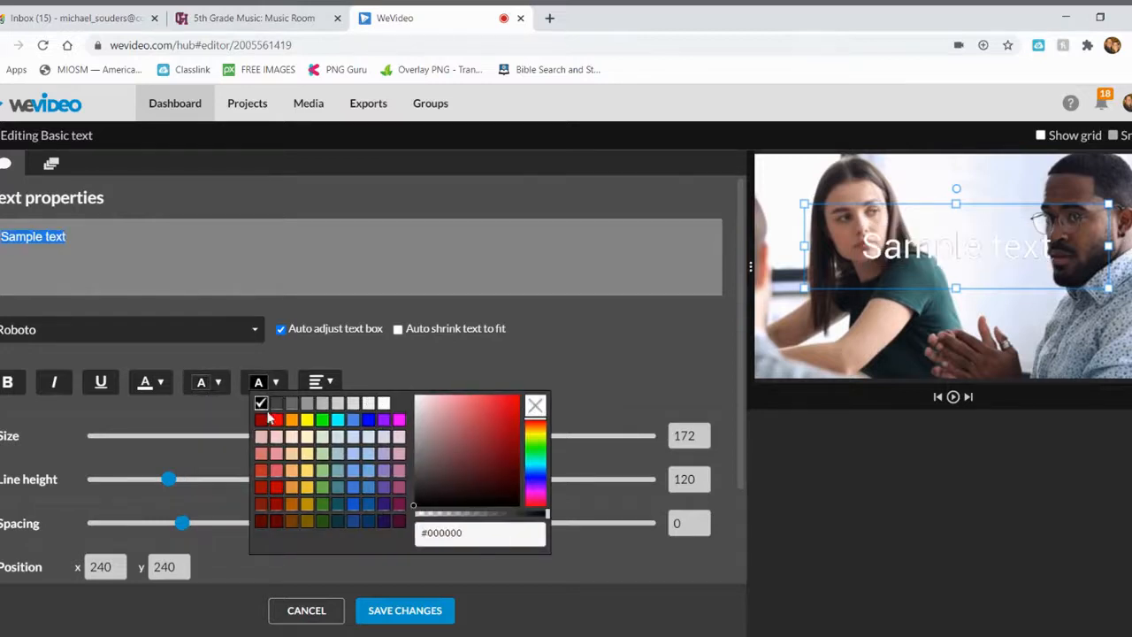
left_click(263, 407)
left_click_drag(929, 250, 937, 330)
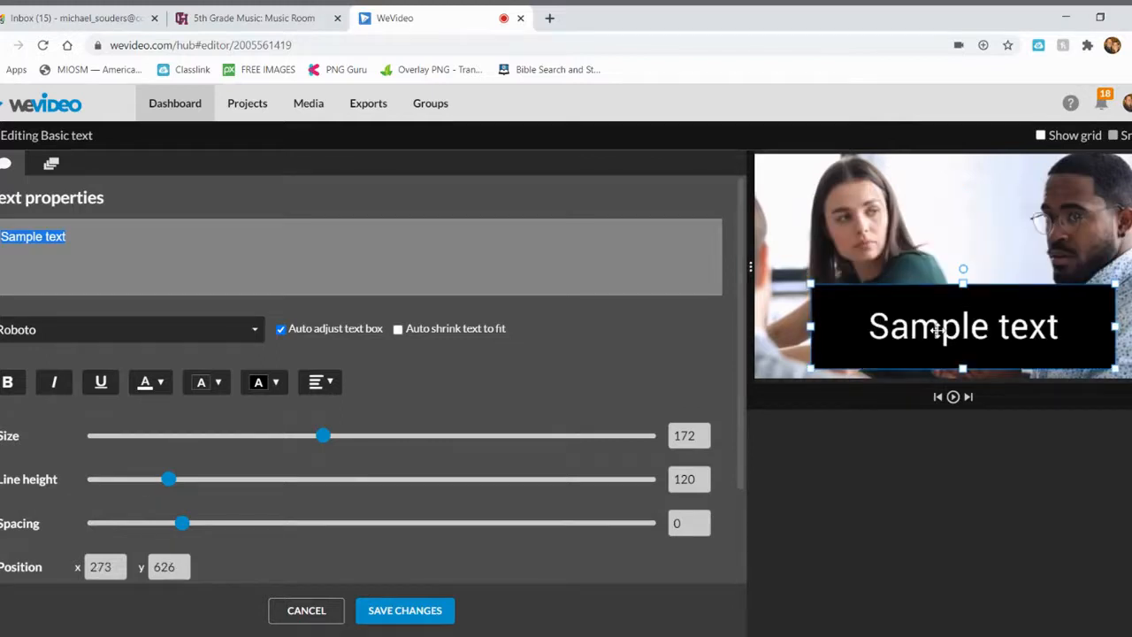
left_click_drag(938, 330, 937, 256)
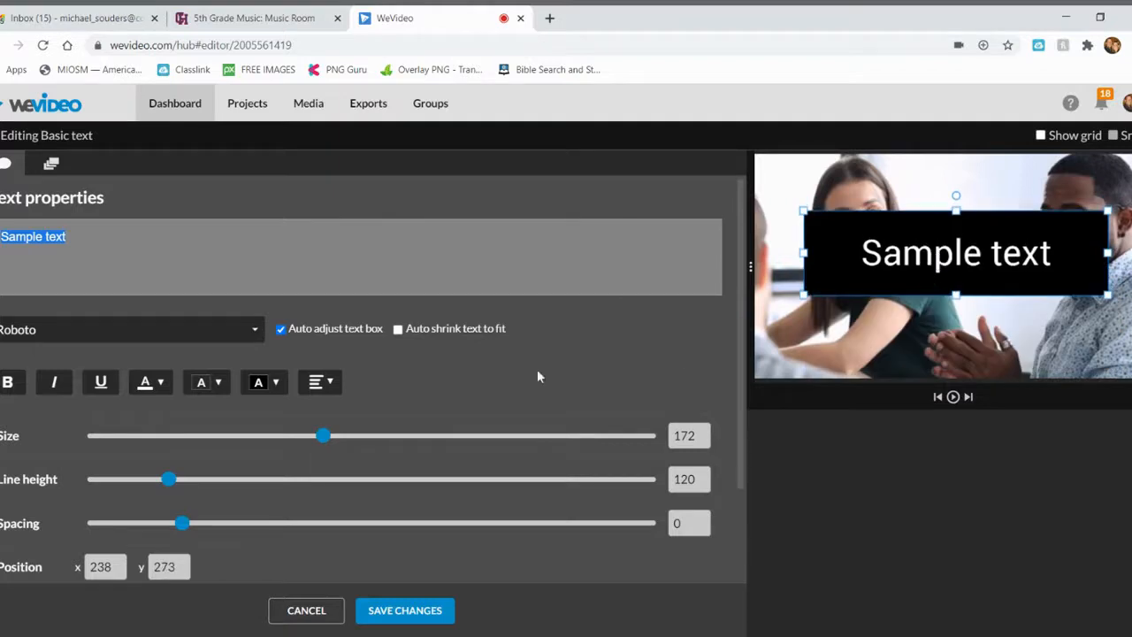
- Clear the text box background, save the title, and delete it from the Video 2 track
left_click(274, 382)
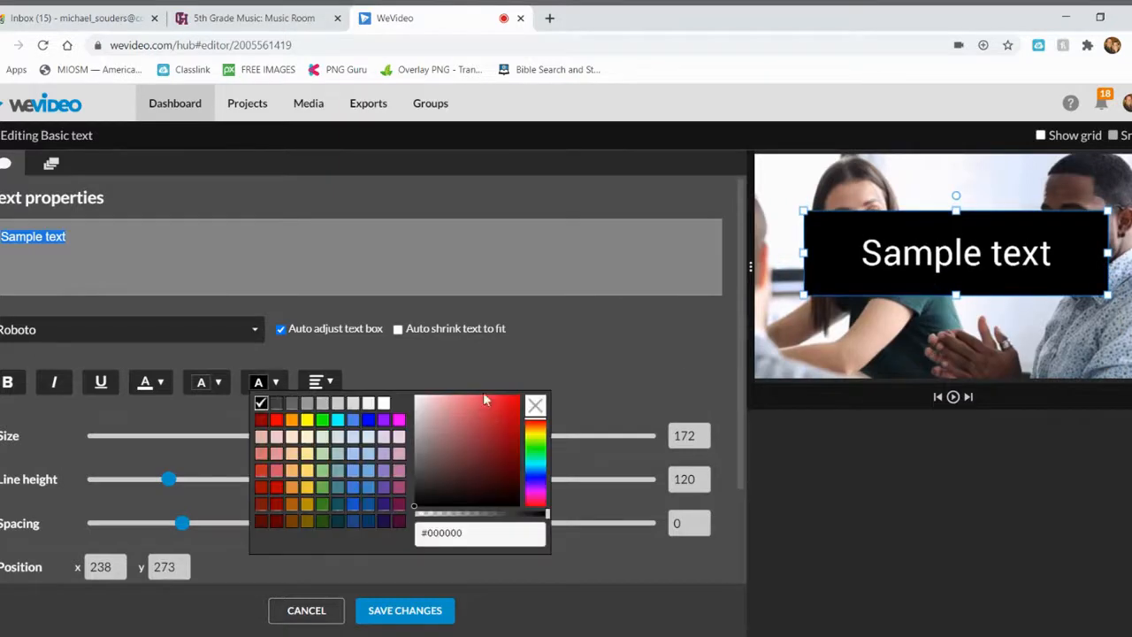
left_click(534, 406)
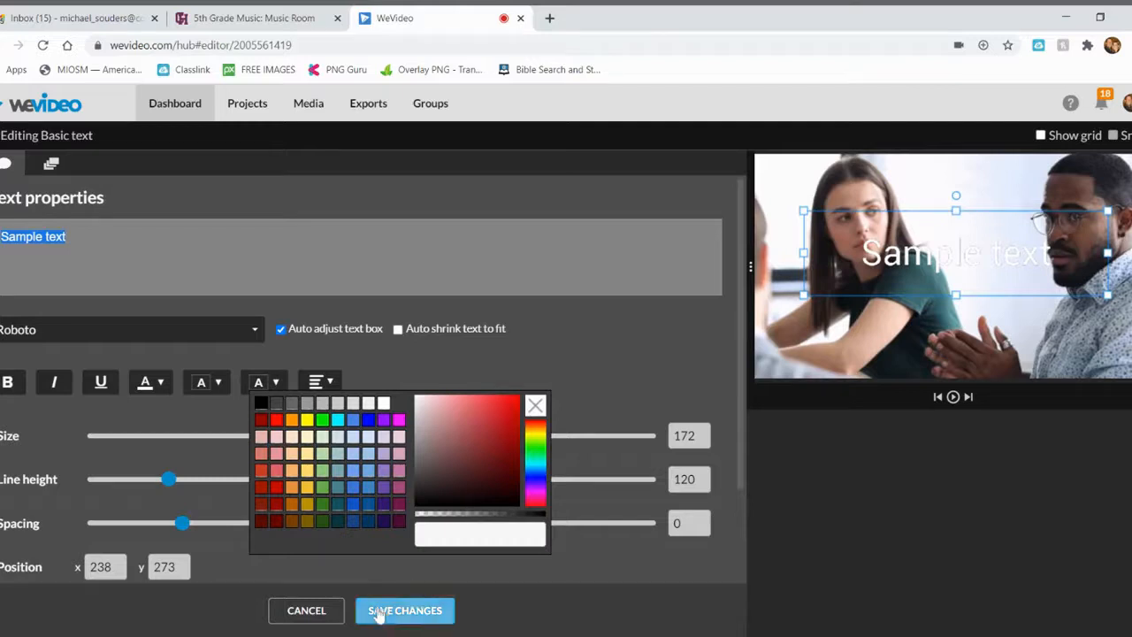
left_click(328, 566)
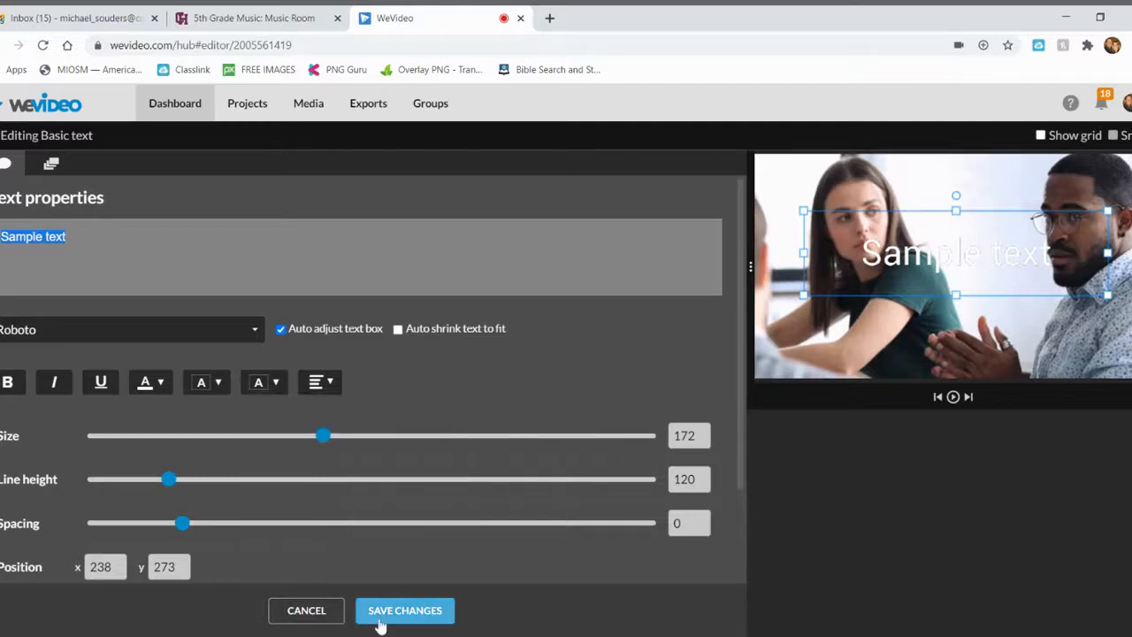
left_click(378, 612)
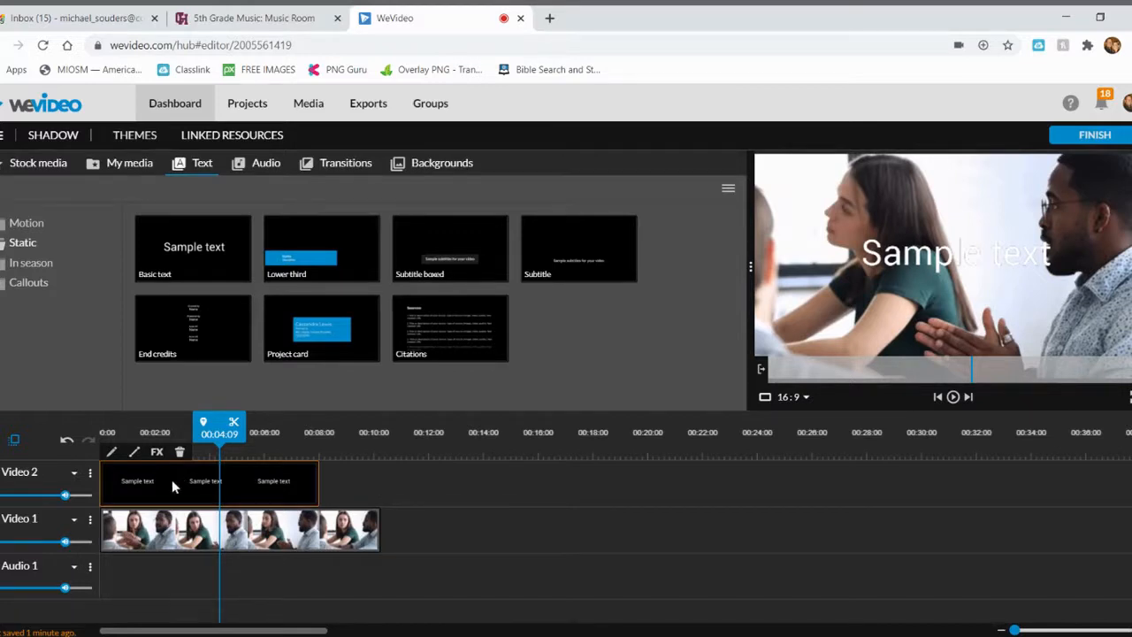
key("Delete")
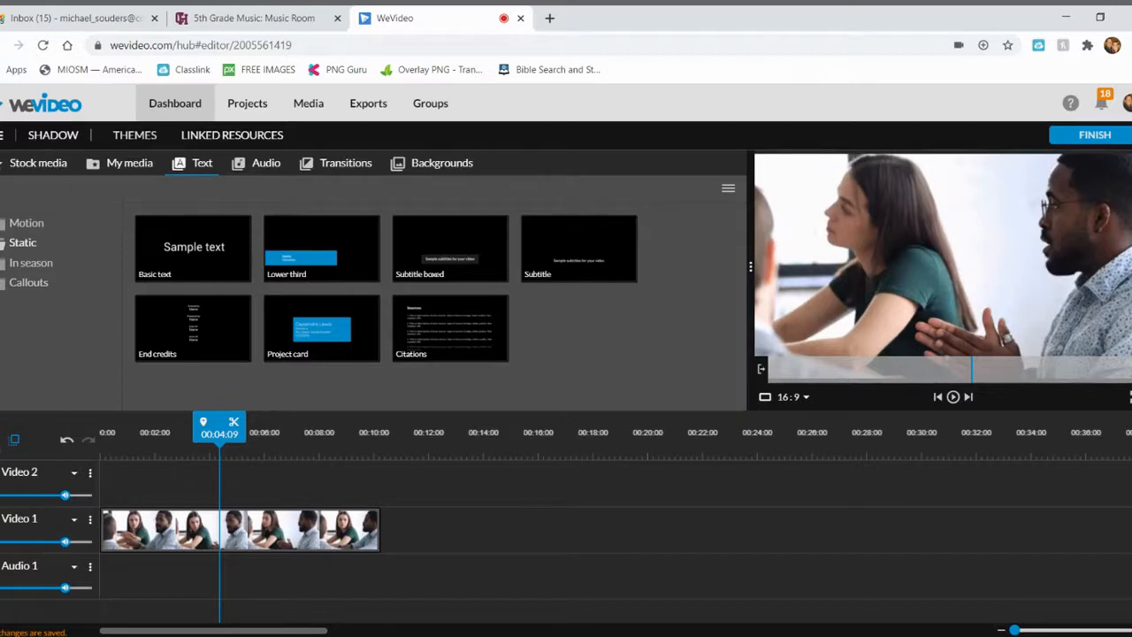
- Add a video track named Video 3 and place a Basic text title at the start of Video 2
left_click(14, 438)
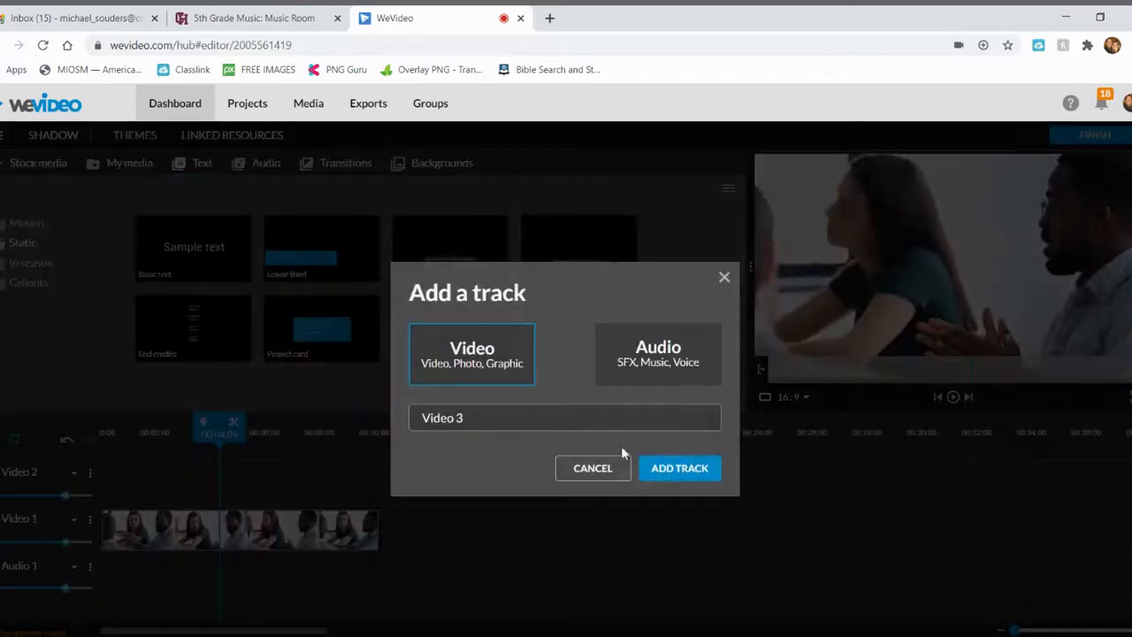
left_click(664, 469)
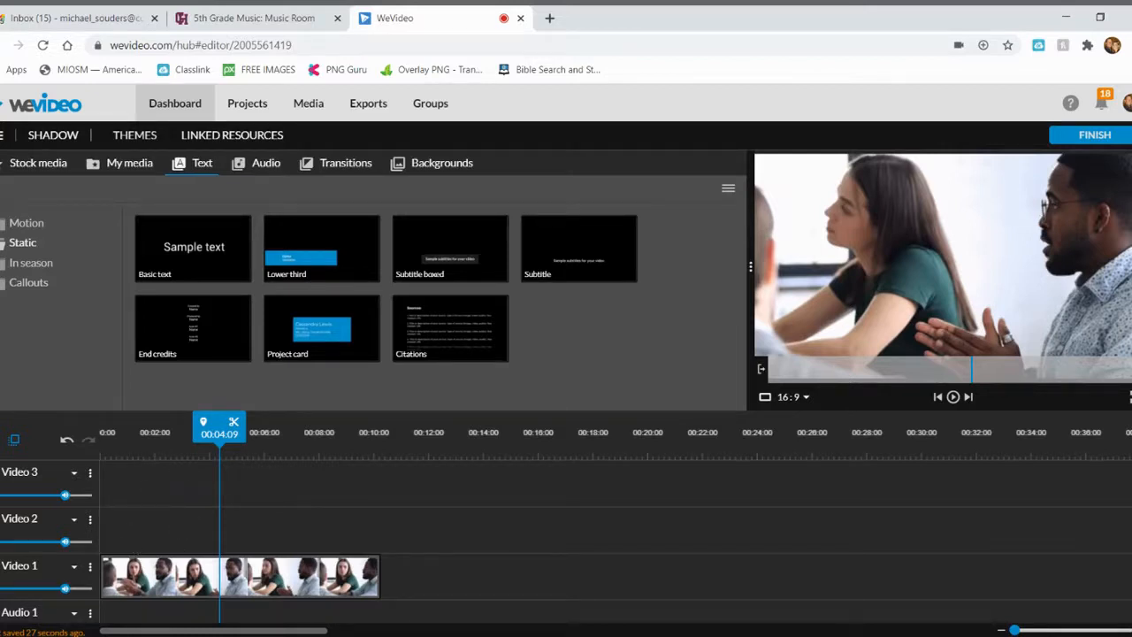
left_click_drag(203, 252, 121, 526)
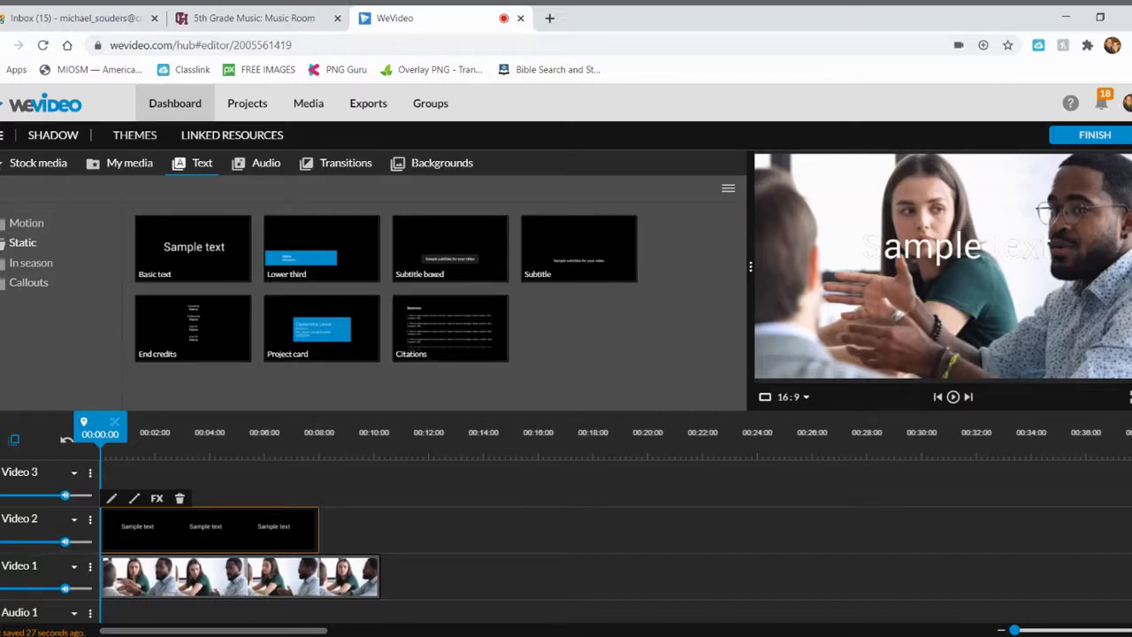
- Duplicate the Video 2 title, move the copy to the start of Video 3 directly above the original, and play the preview
left_click(331, 435)
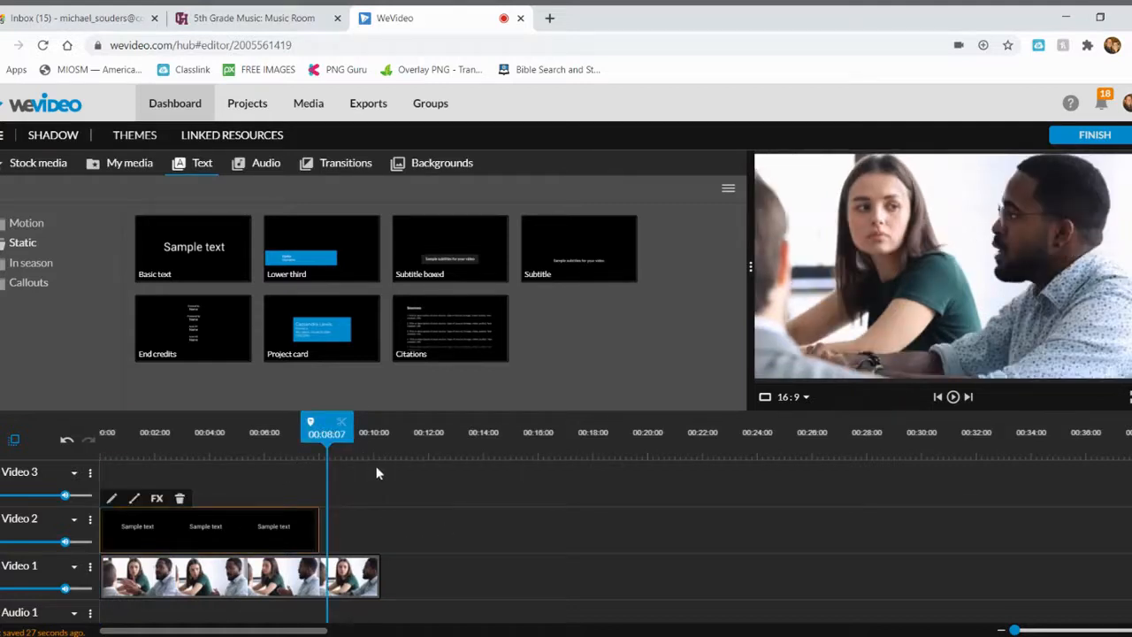
key("ctrl+v")
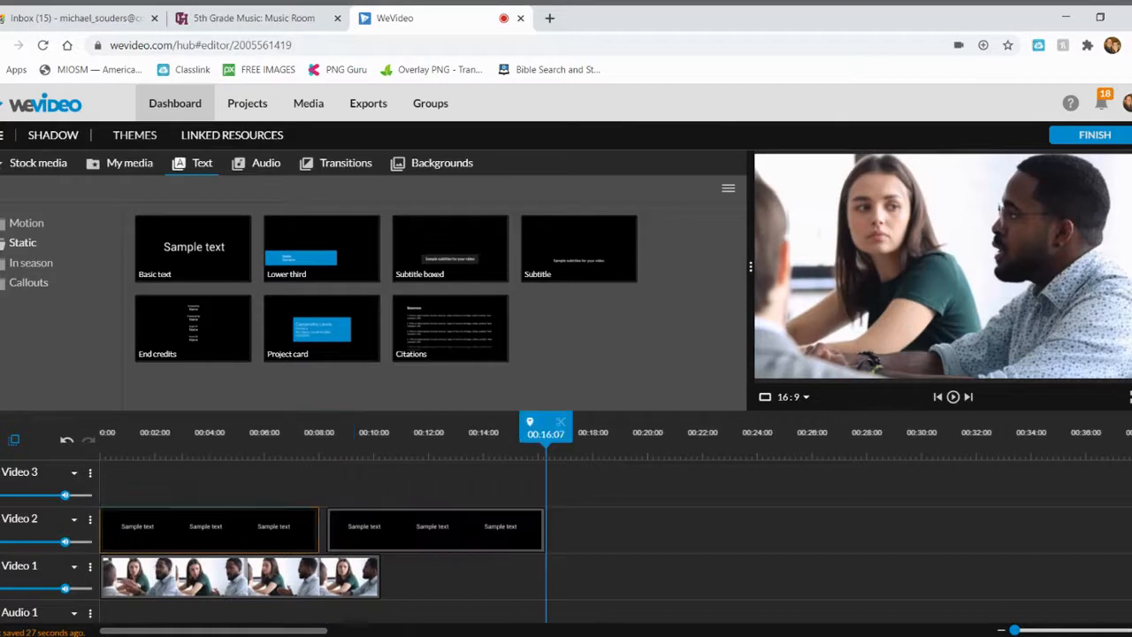
left_click(412, 533)
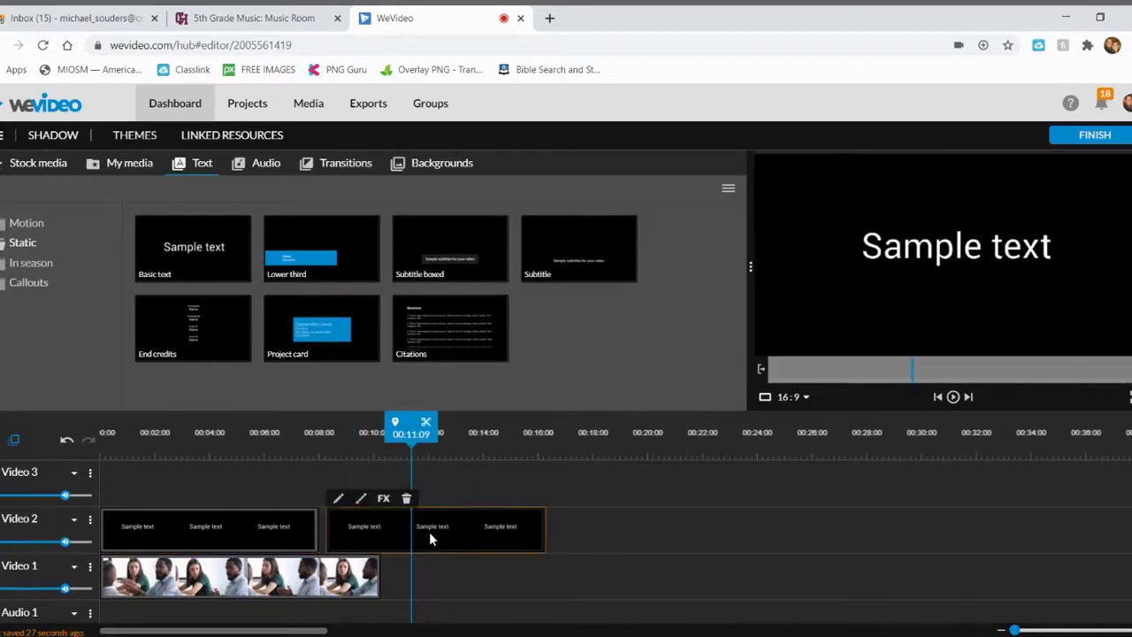
left_click_drag(429, 530, 203, 491)
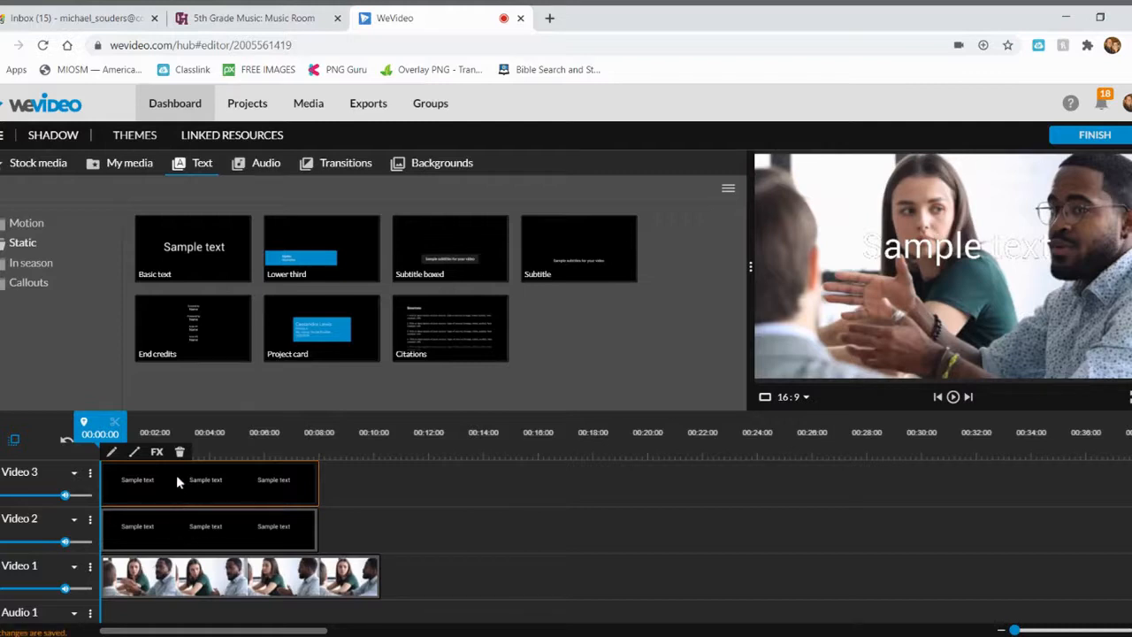
left_click(952, 396)
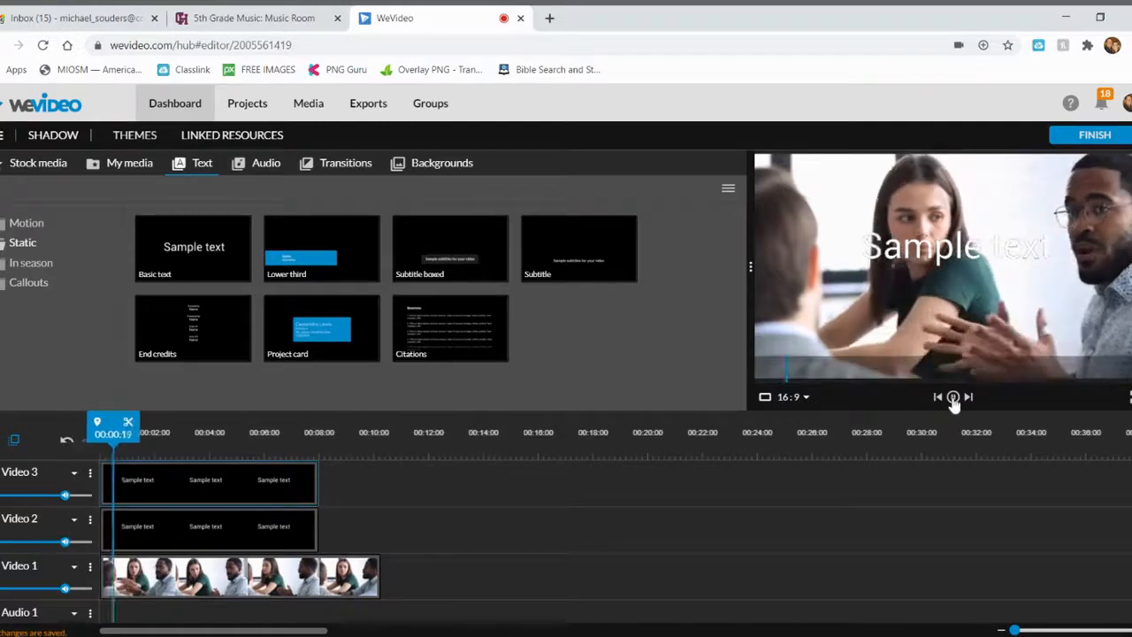
- Open the title on Video 2 for editing and set its font color to black
left_click(163, 530)
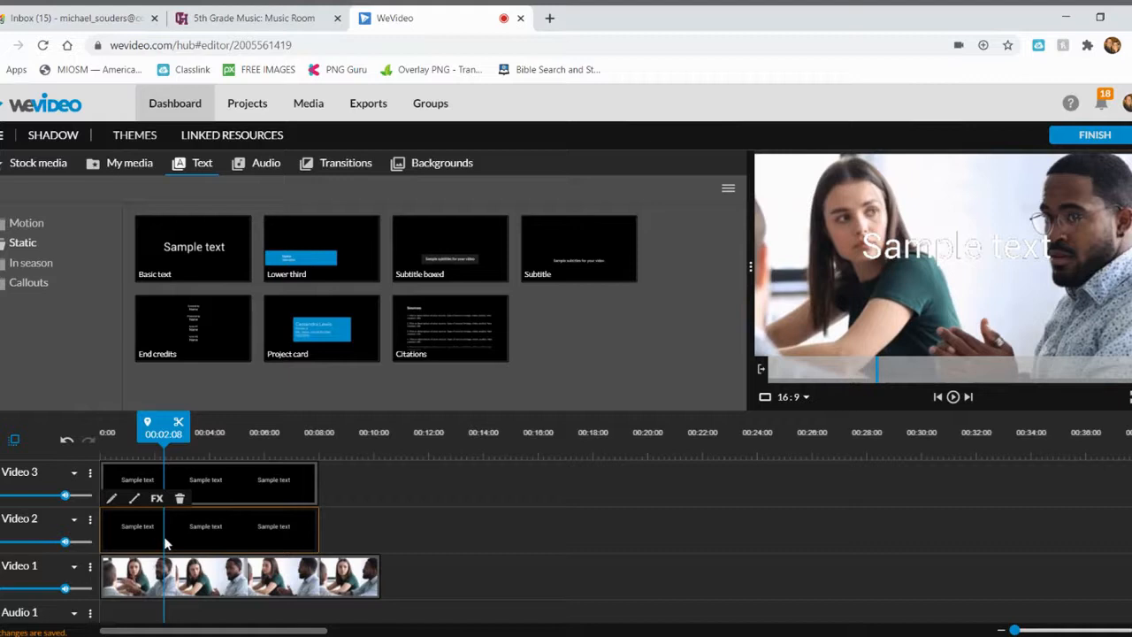
double_click(166, 542)
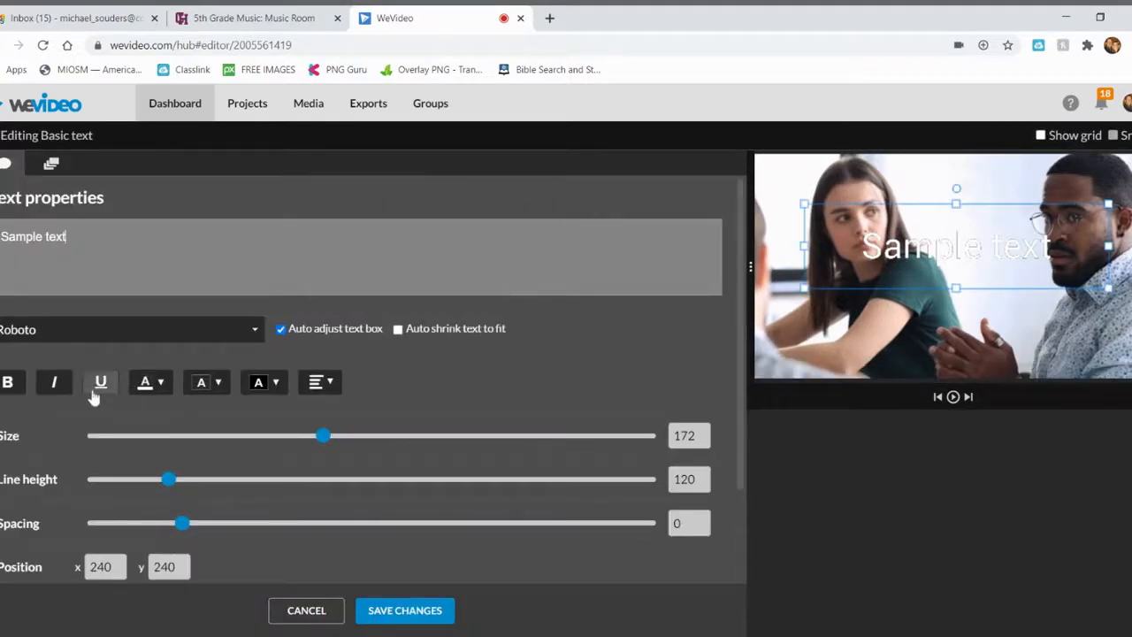
left_click(159, 387)
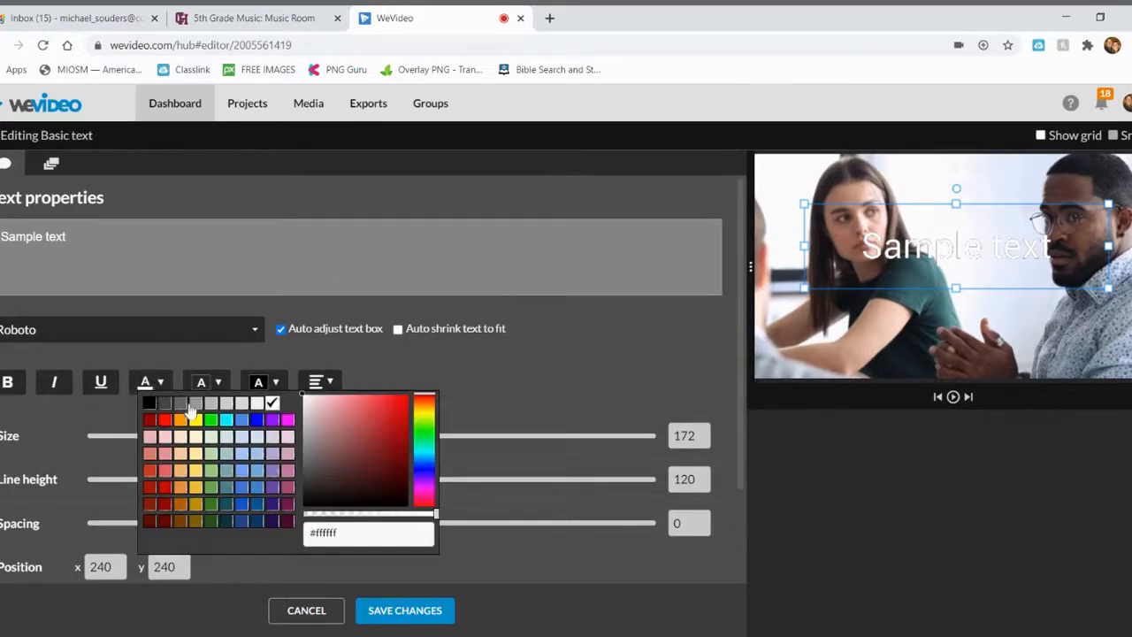
left_click(149, 403)
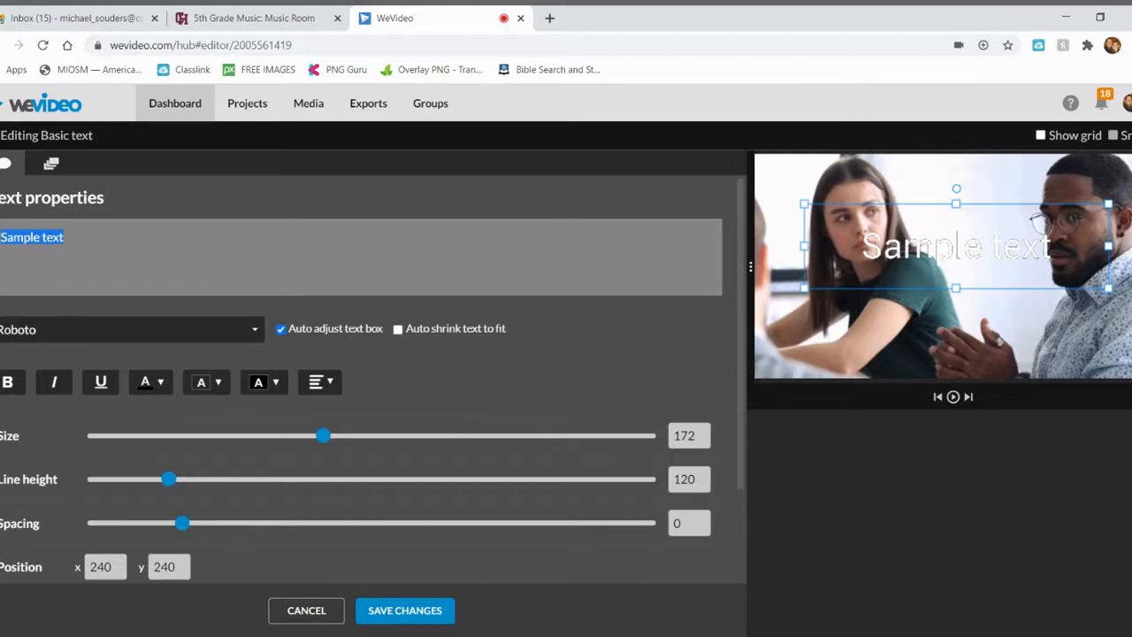
- Offset the black text by setting its position to x 250 and y 250
left_click(100, 566)
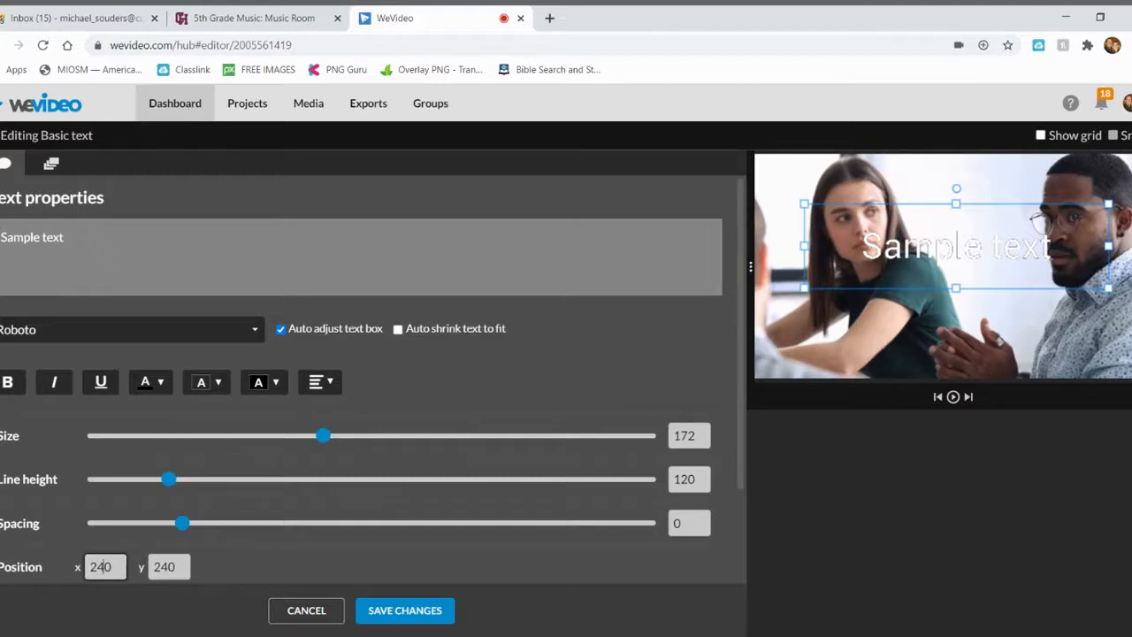
key("BackSpace")
type("5")
left_click(164, 566)
key("BackSpace")
type("5")
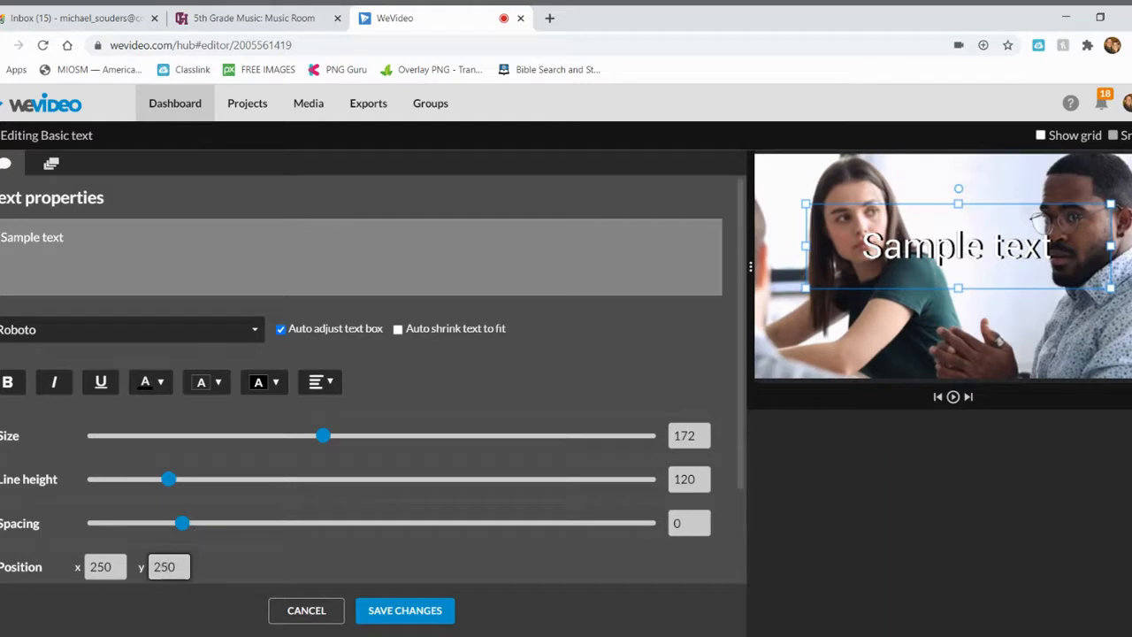
left_click(271, 558)
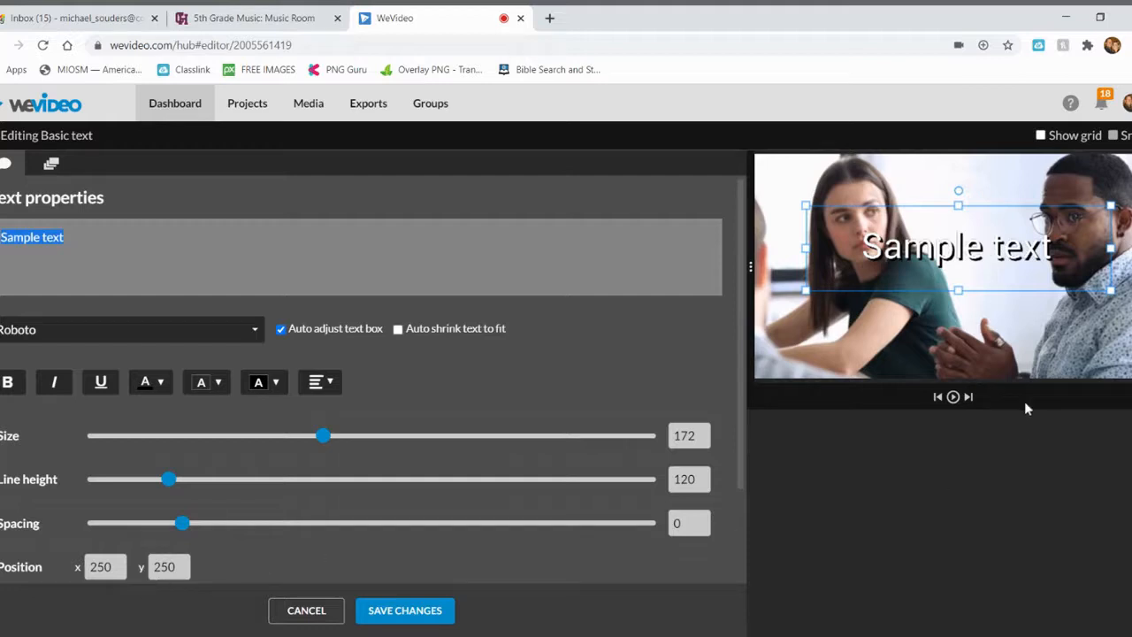
- Save the changes to the black title and check the shadow effect in the full-screen preview
left_click(402, 612)
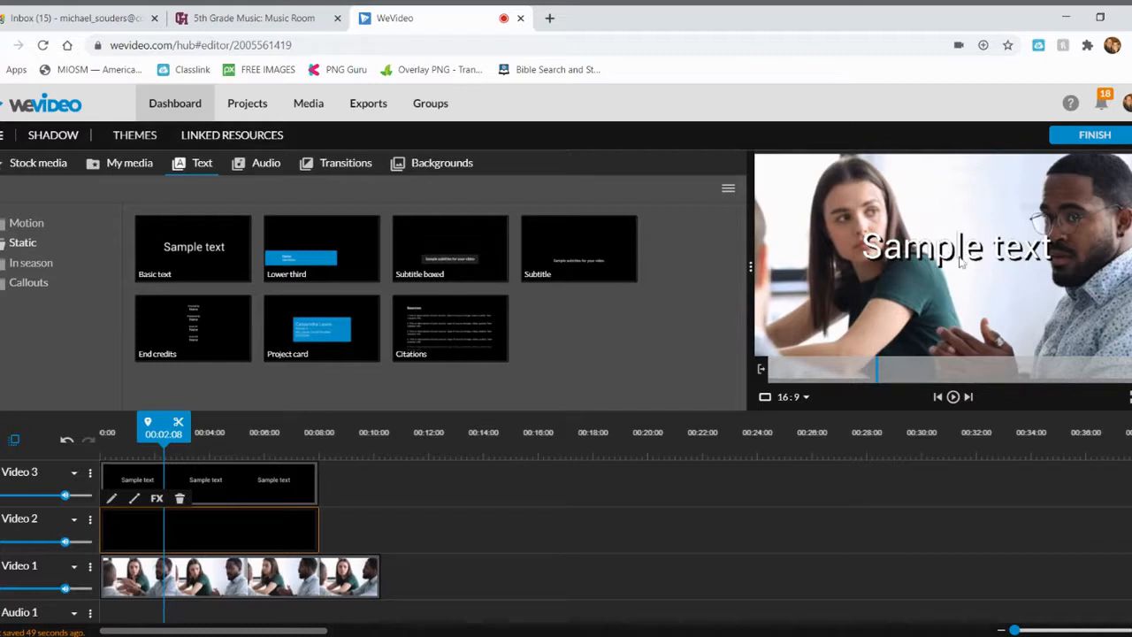
left_click(1129, 397)
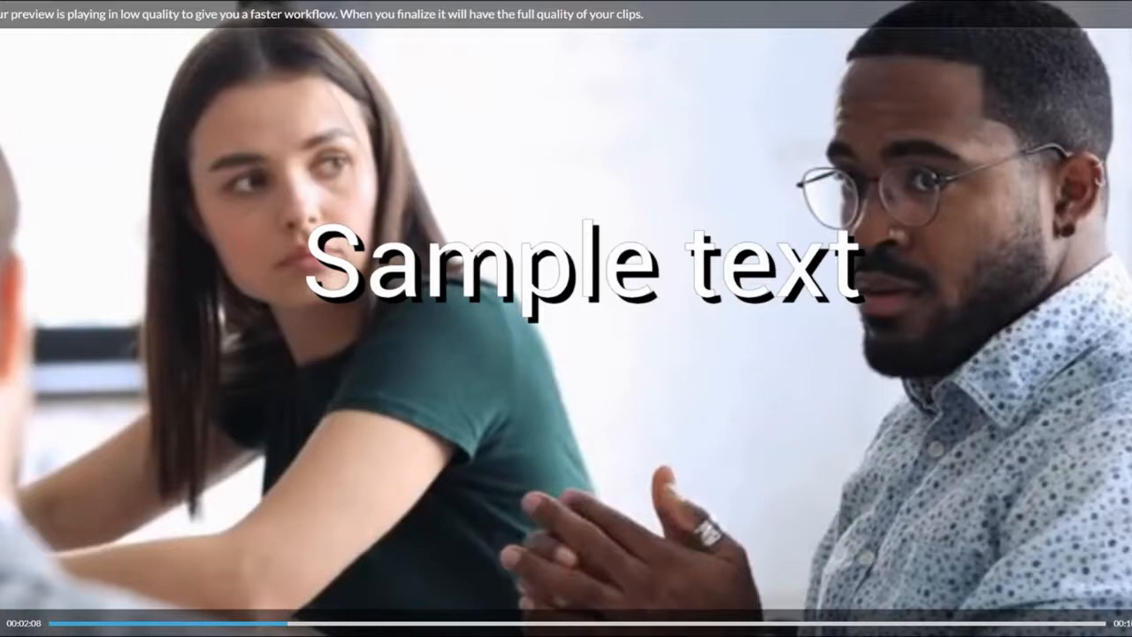
key("Escape")
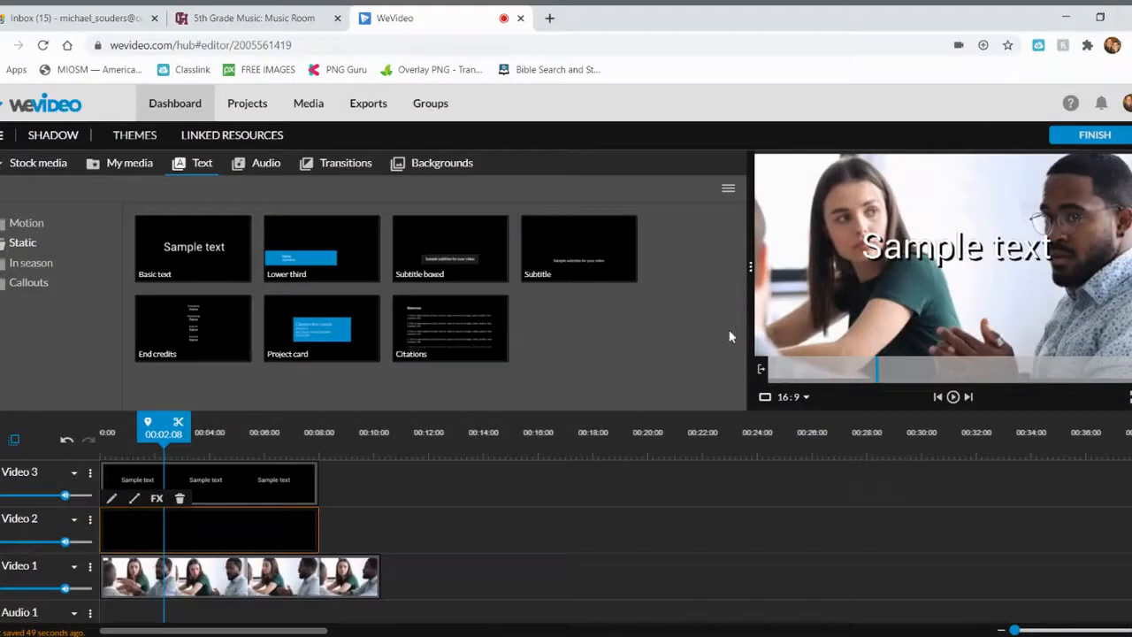
- Try a larger shadow offset by setting the Video 2 title's position to x 260 and y 260, and check it full screen
double_click(171, 534)
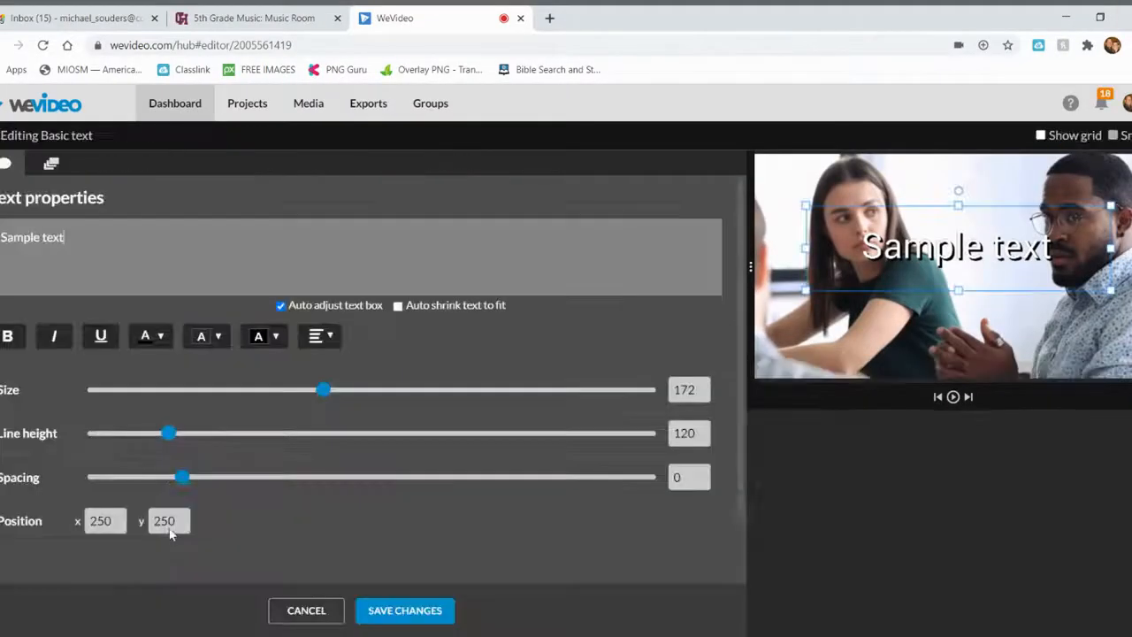
left_click(100, 566)
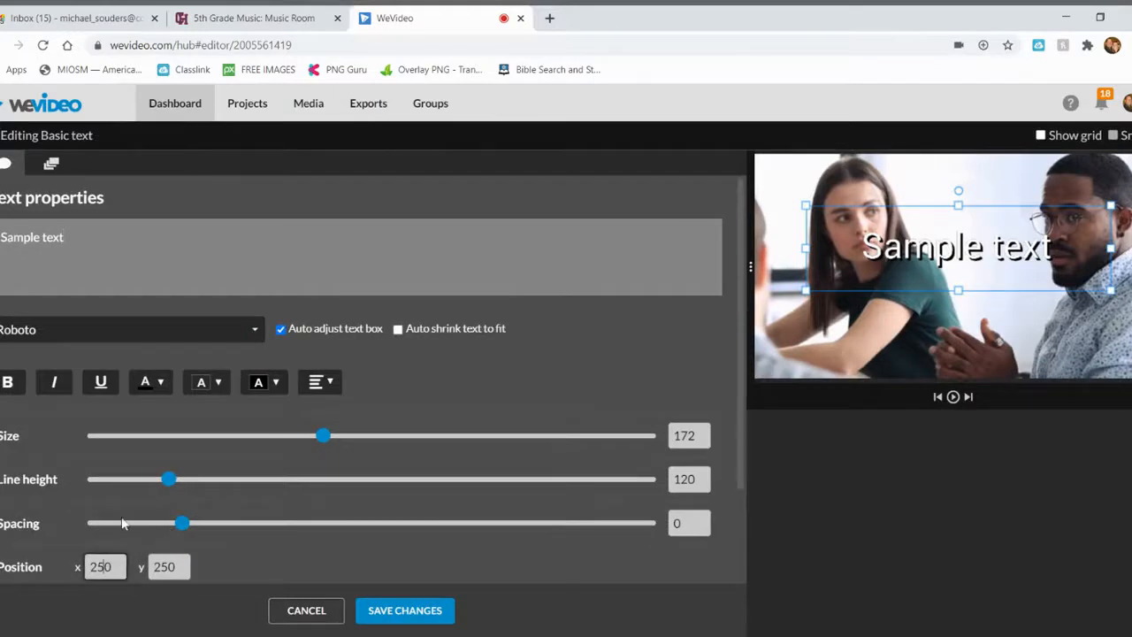
key("BackSpace")
type("6")
left_click(164, 566)
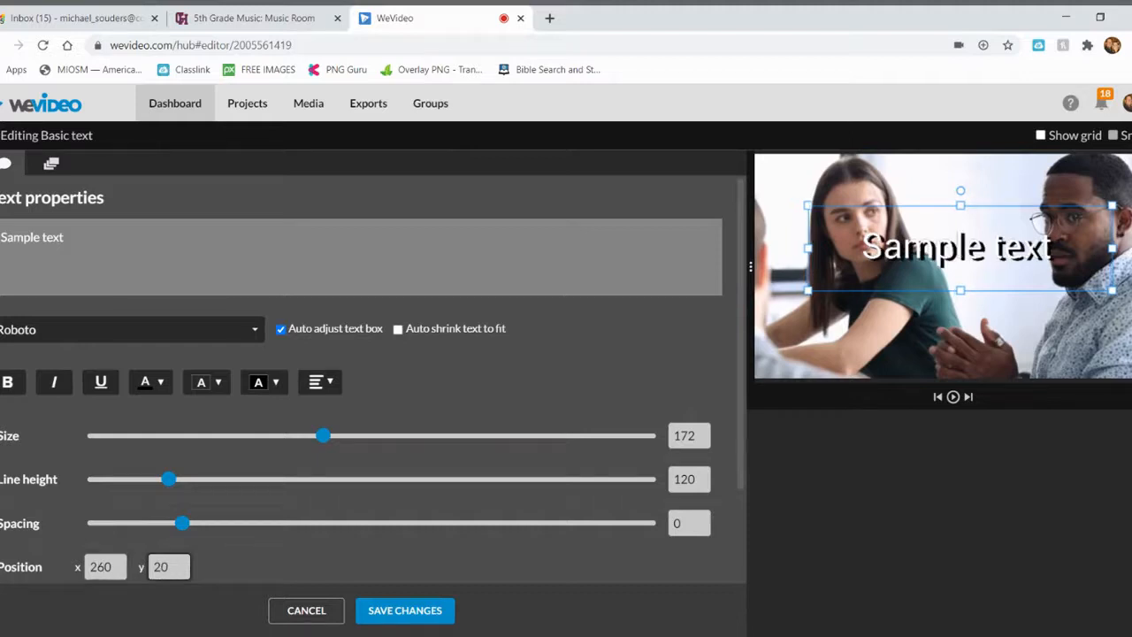
left_click(381, 619)
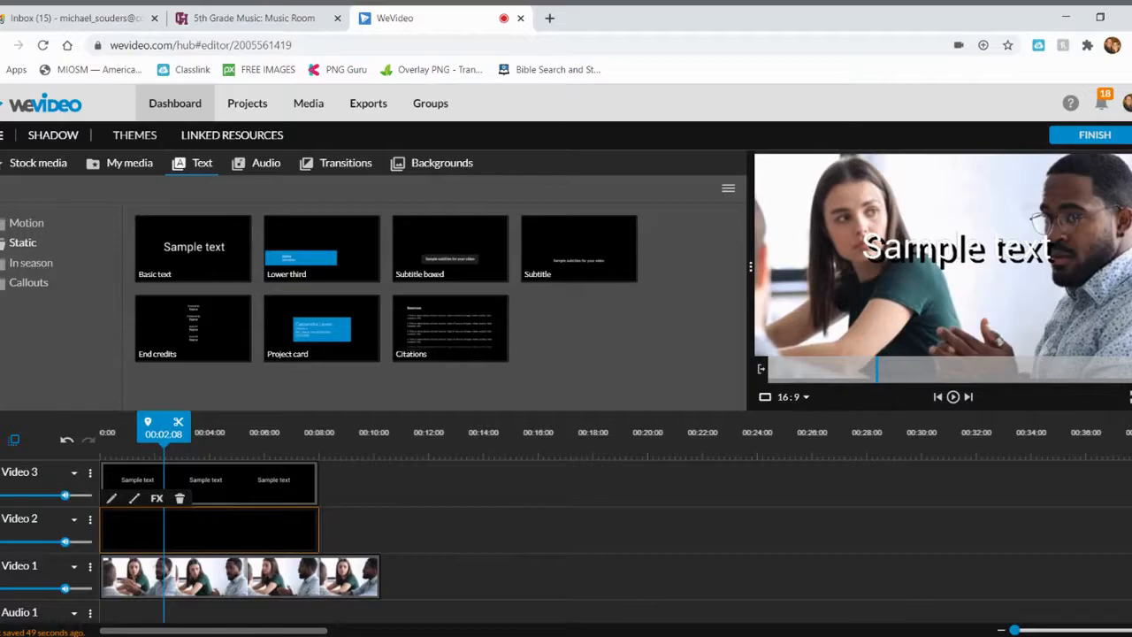
left_click(1128, 396)
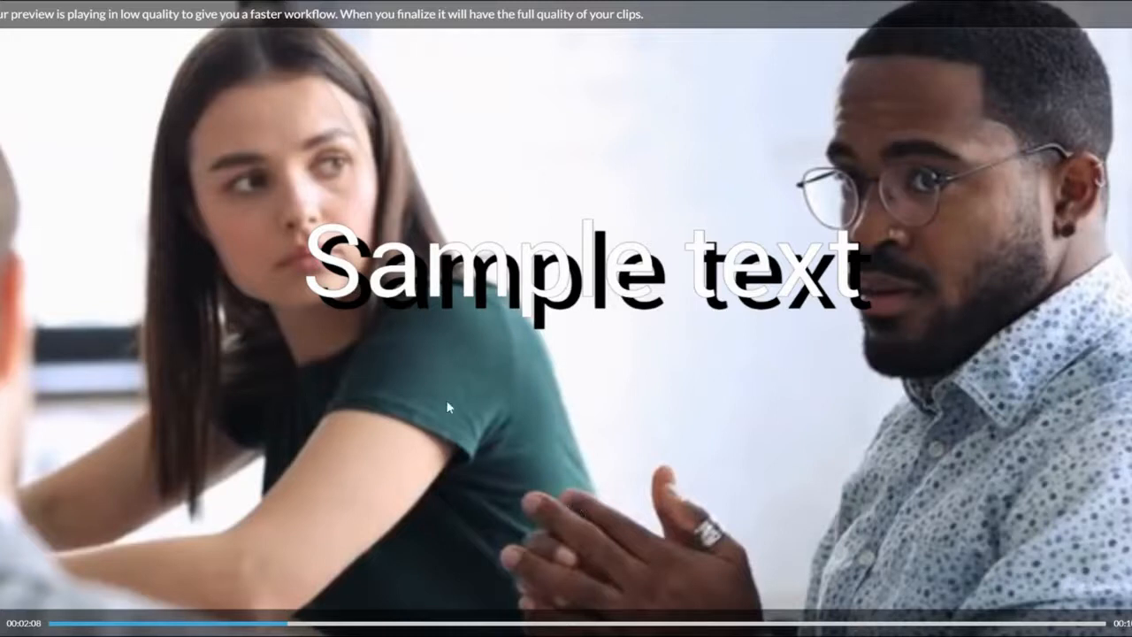
key("Escape")
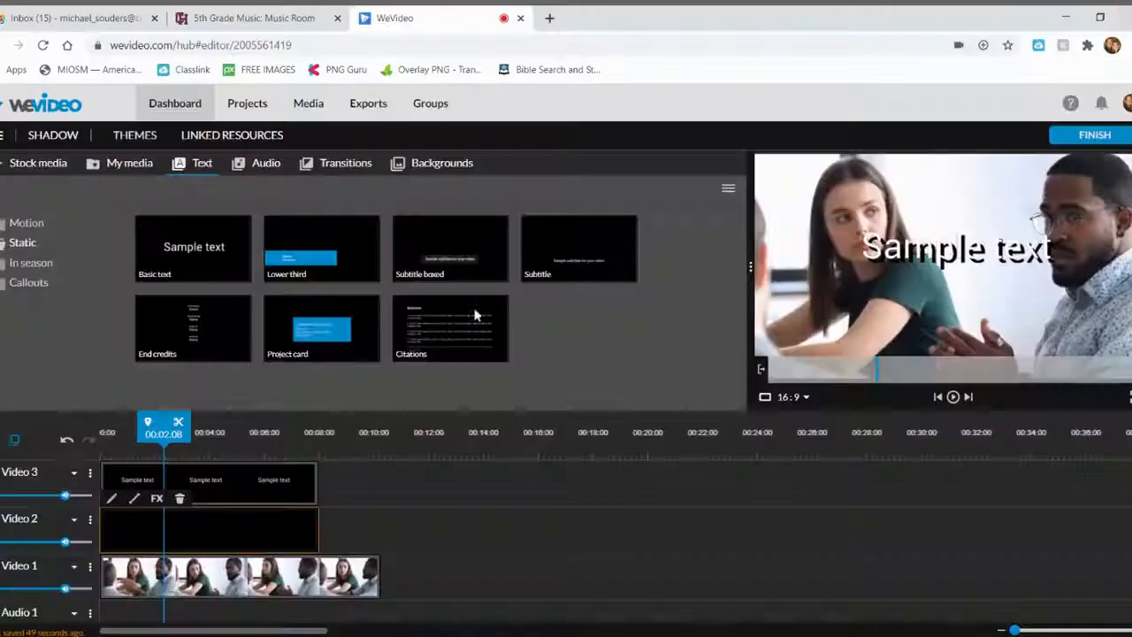
- Set the Video 2 title's position back to x 250 and y 250 and save the changes
double_click(171, 530)
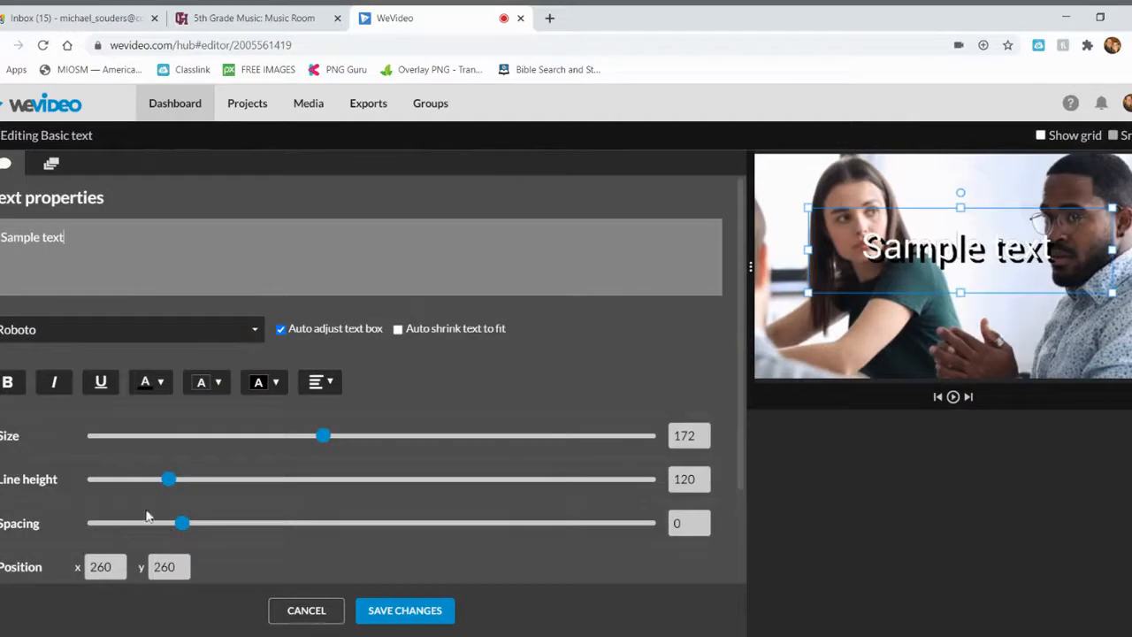
key("BackSpace")
type("5")
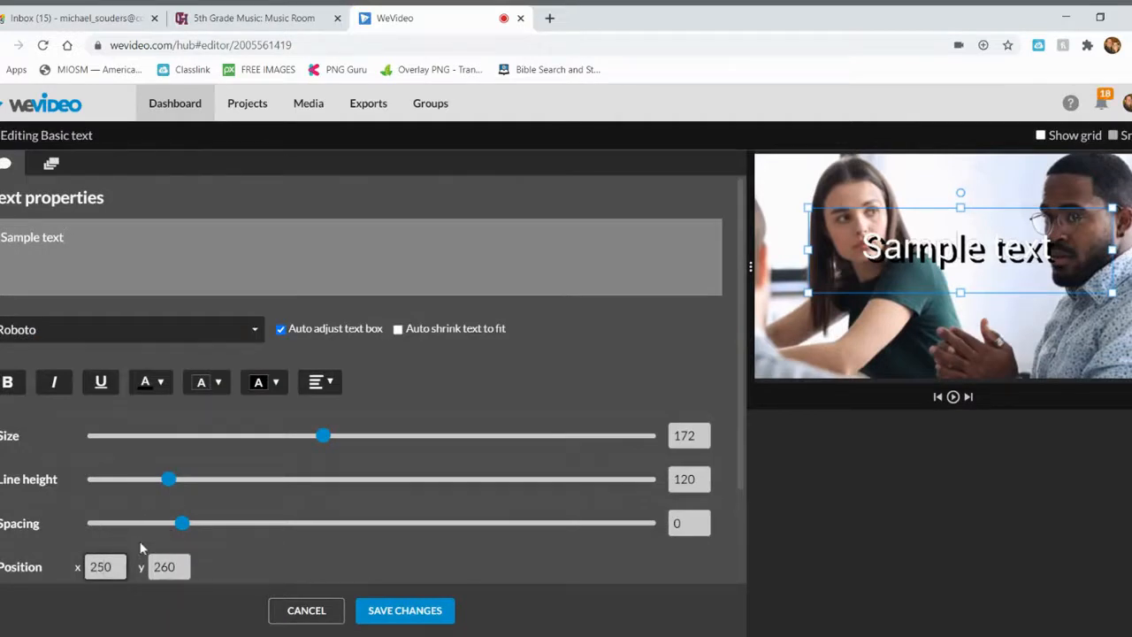
left_click(165, 565)
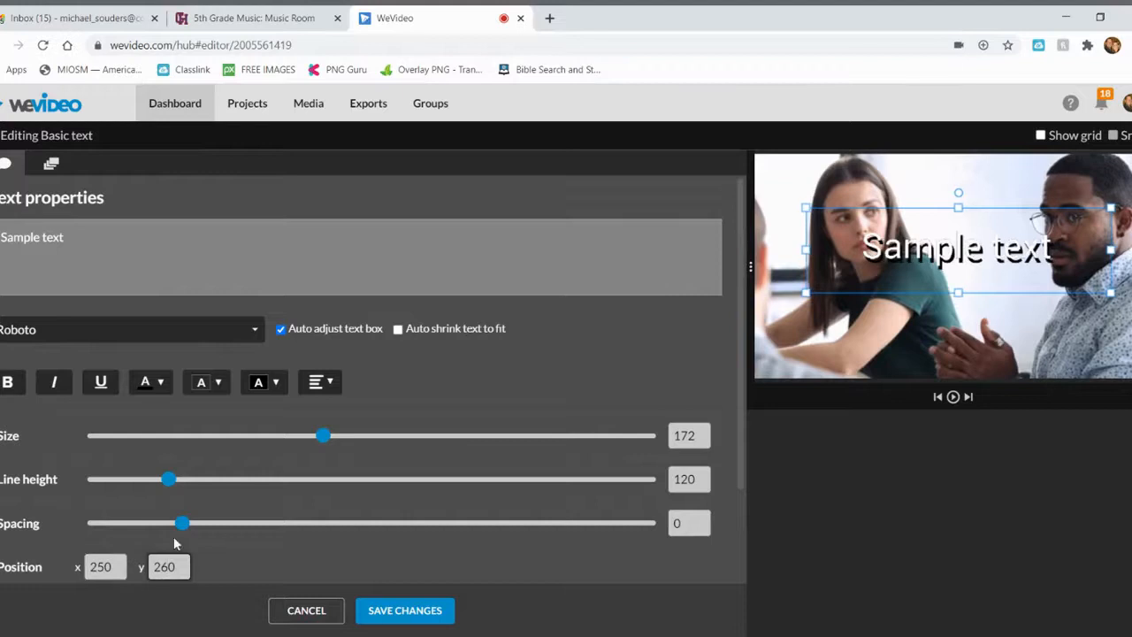
left_click(416, 566)
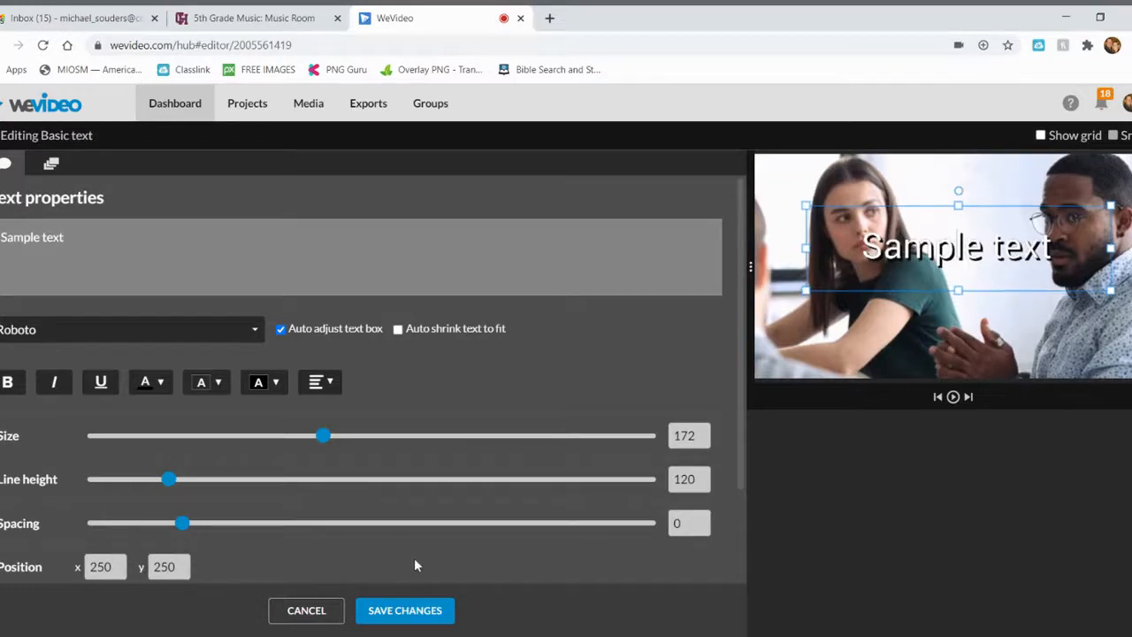
left_click(386, 612)
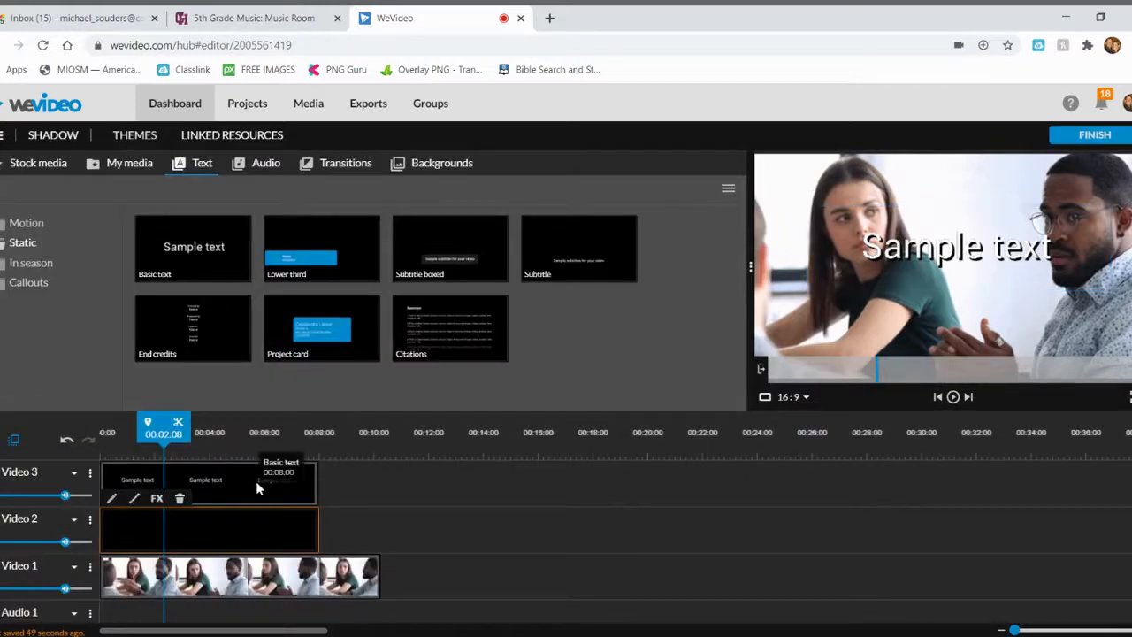
- Open the shadow title on Video 2 and try red and bright green as its font color
double_click(174, 532)
left_click(160, 384)
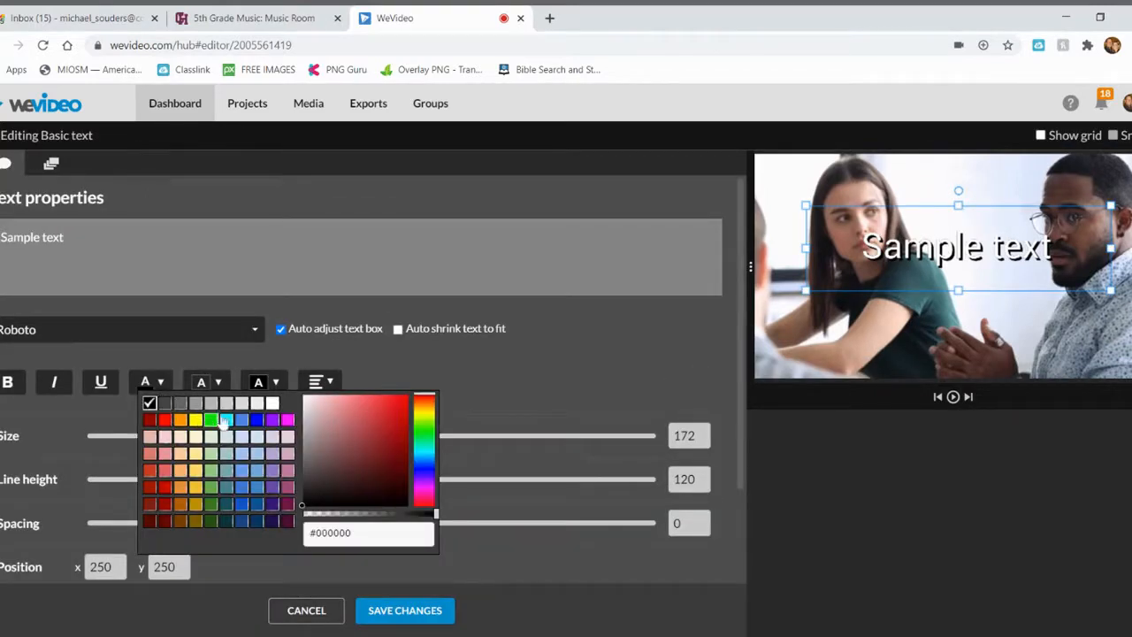
left_click(164, 420)
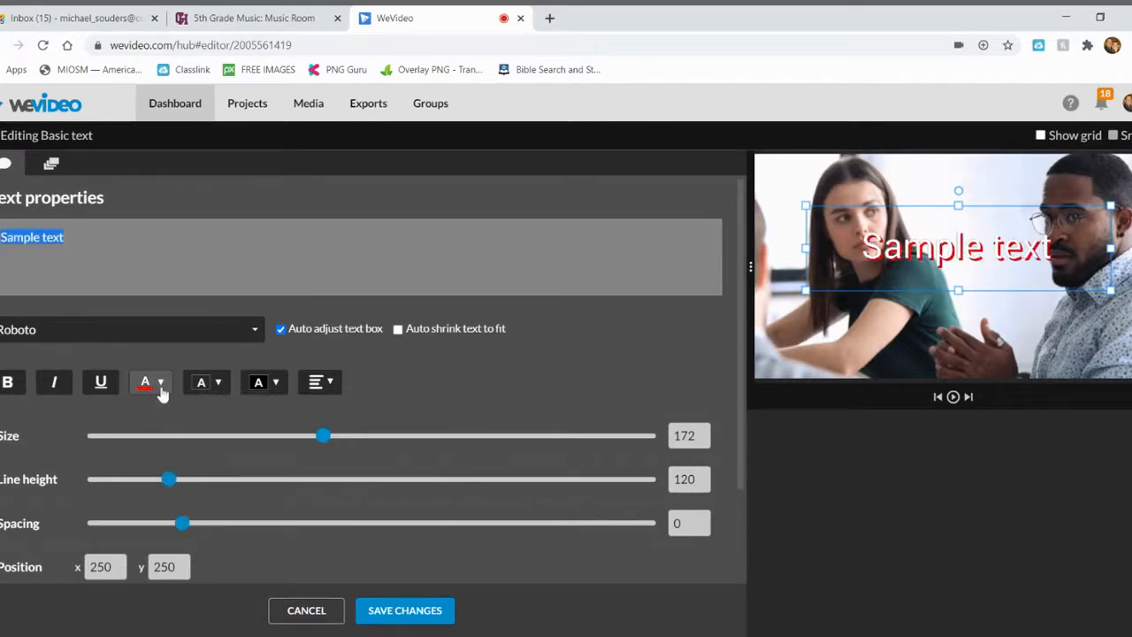
left_click(159, 386)
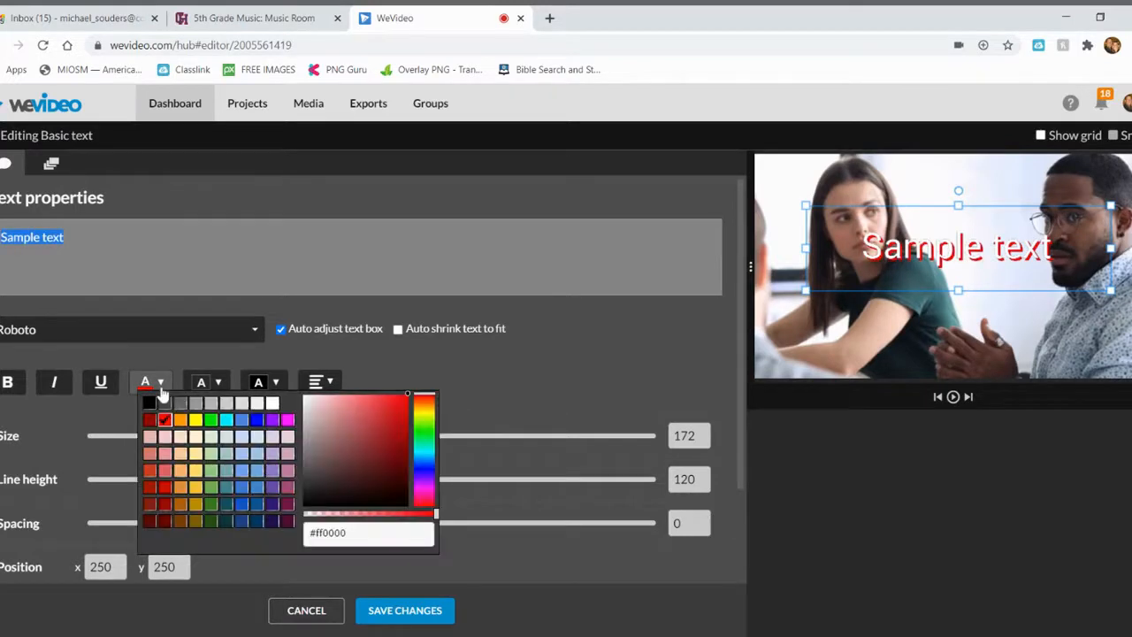
left_click(212, 420)
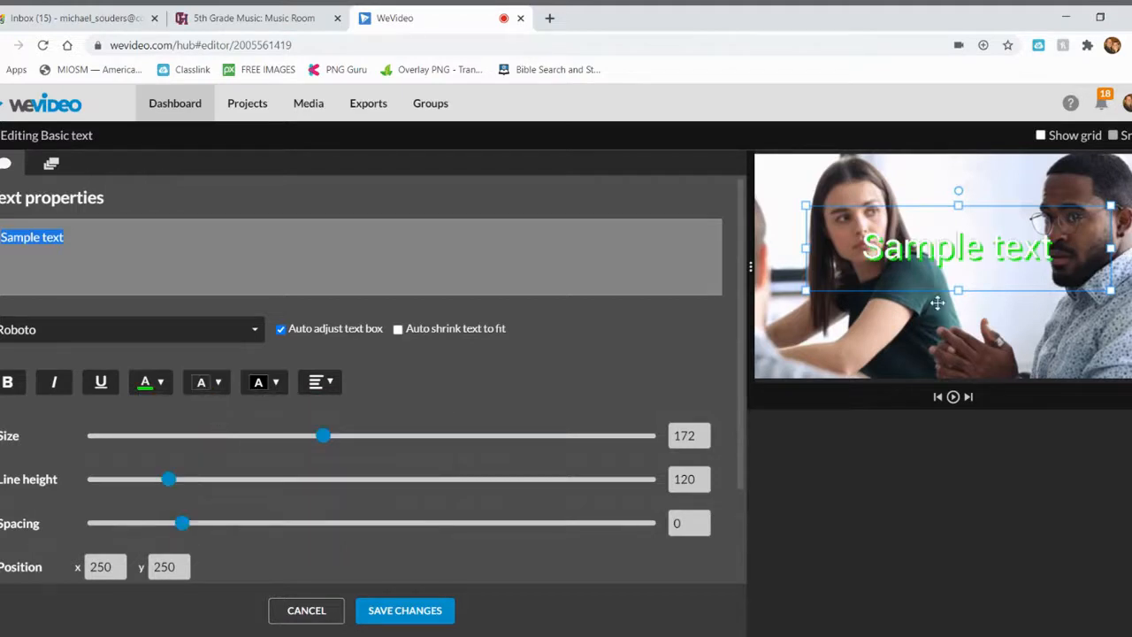
- Set the shadow title's font color back to black and save the changes
left_click(159, 385)
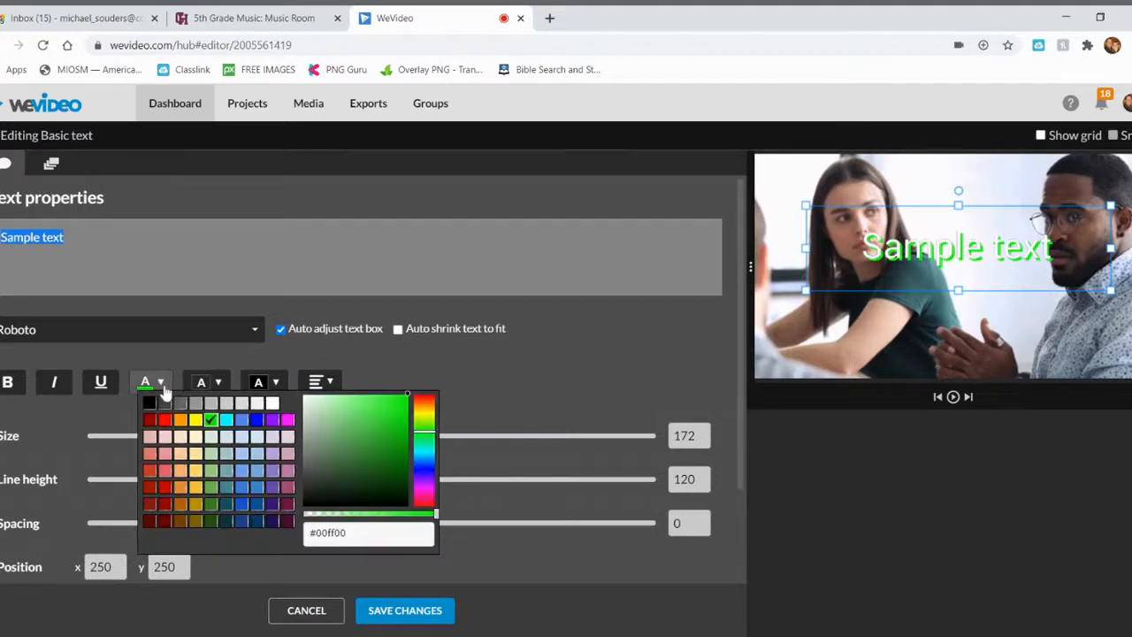
left_click(149, 405)
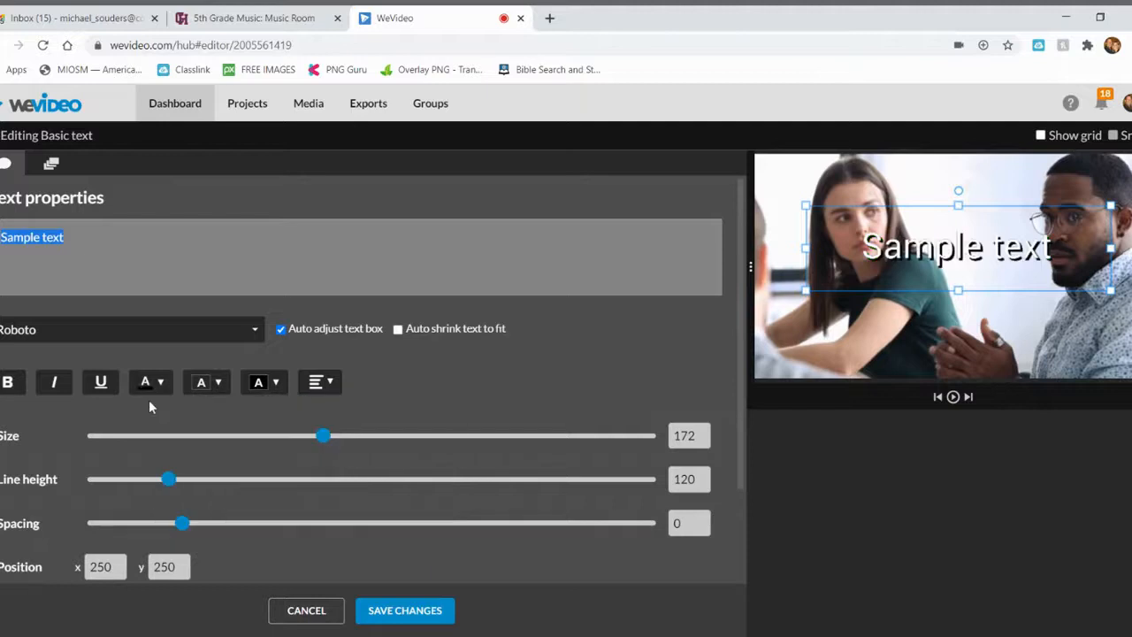
left_click(393, 612)
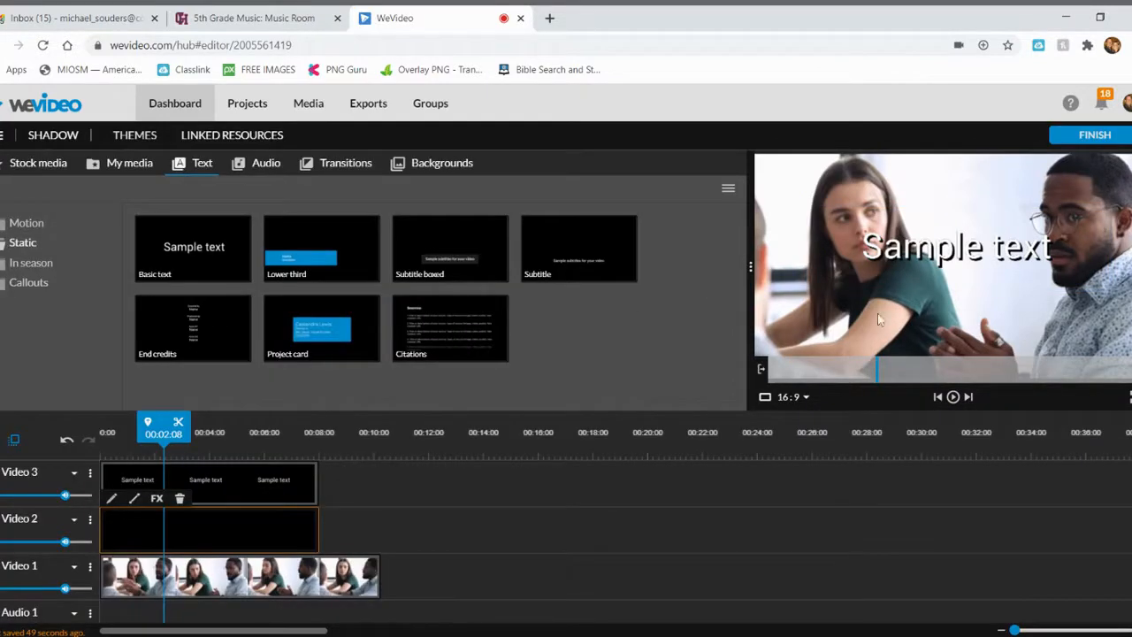
- Play the project from the beginning to check the shadowed title over the moving clip
left_click(938, 396)
left_click(953, 397)
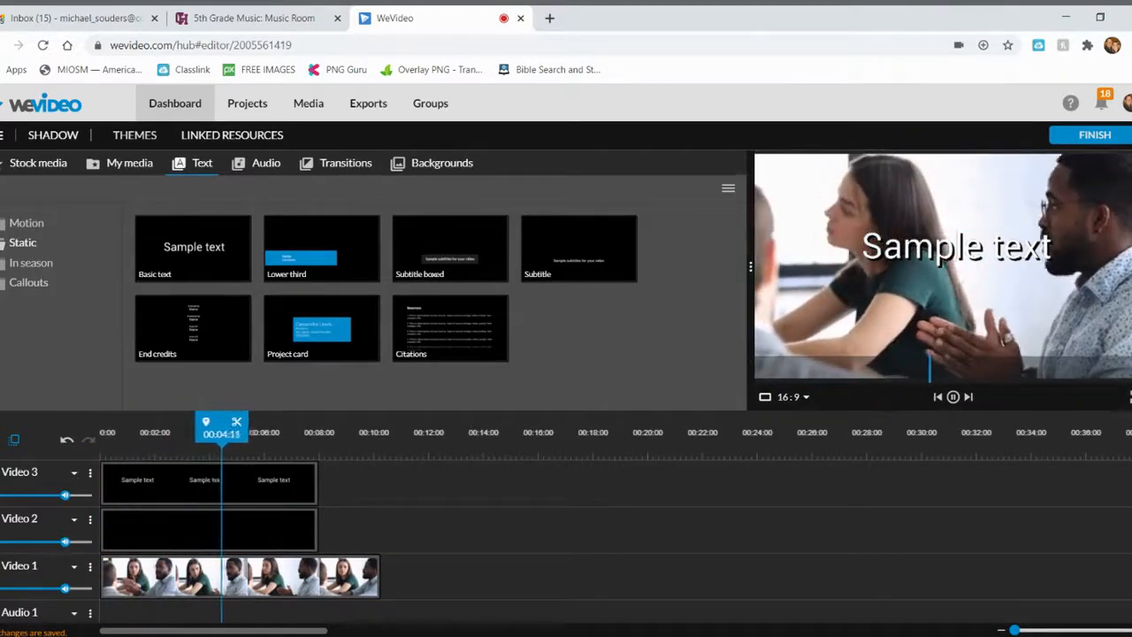
left_click(953, 397)
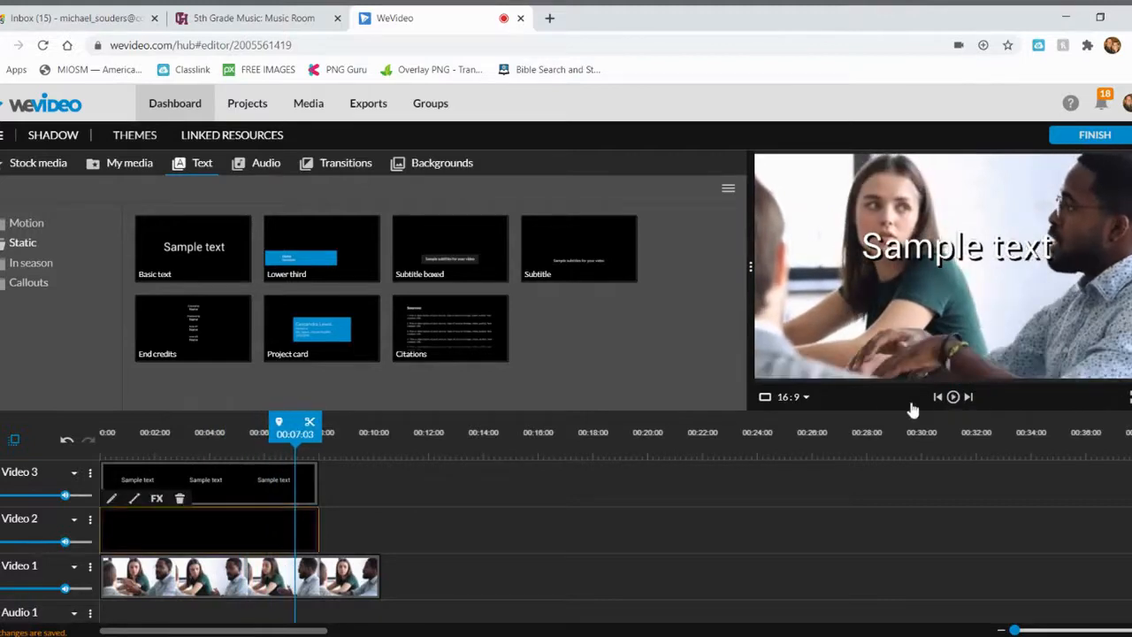
- Copy the Video 1 clip and paste the copy on the same track at about 00:10:19, after the original
left_click(214, 575)
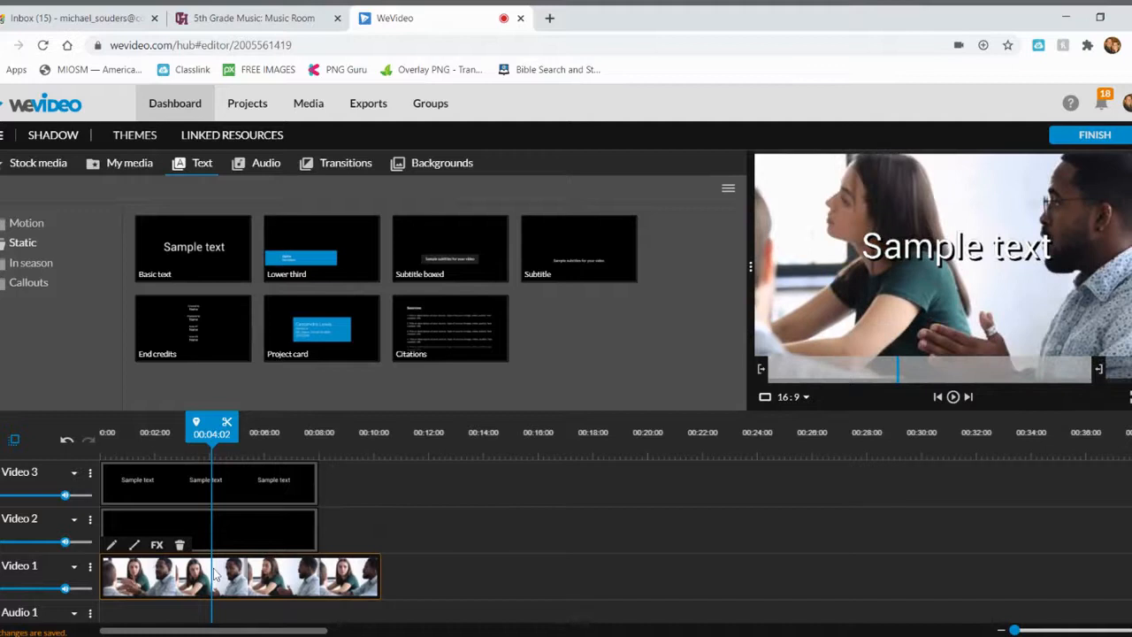
left_click(393, 434)
key("ctrl+v")
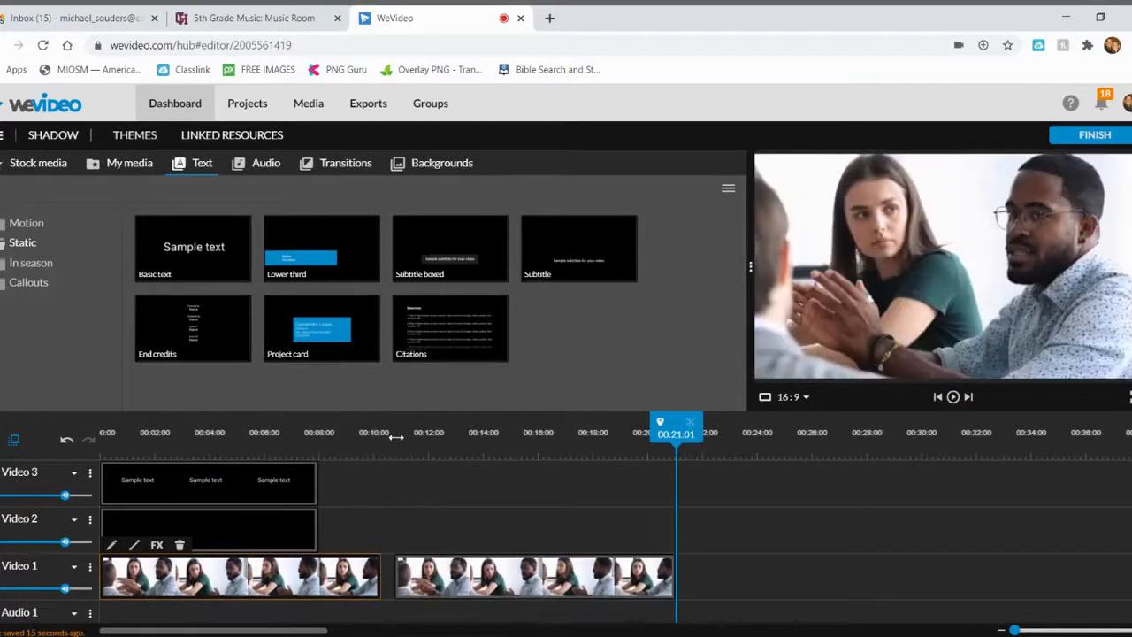
- Add a Basic text title to Video 2 at the start of the copied clip and view a frame showing the text
left_click(437, 573)
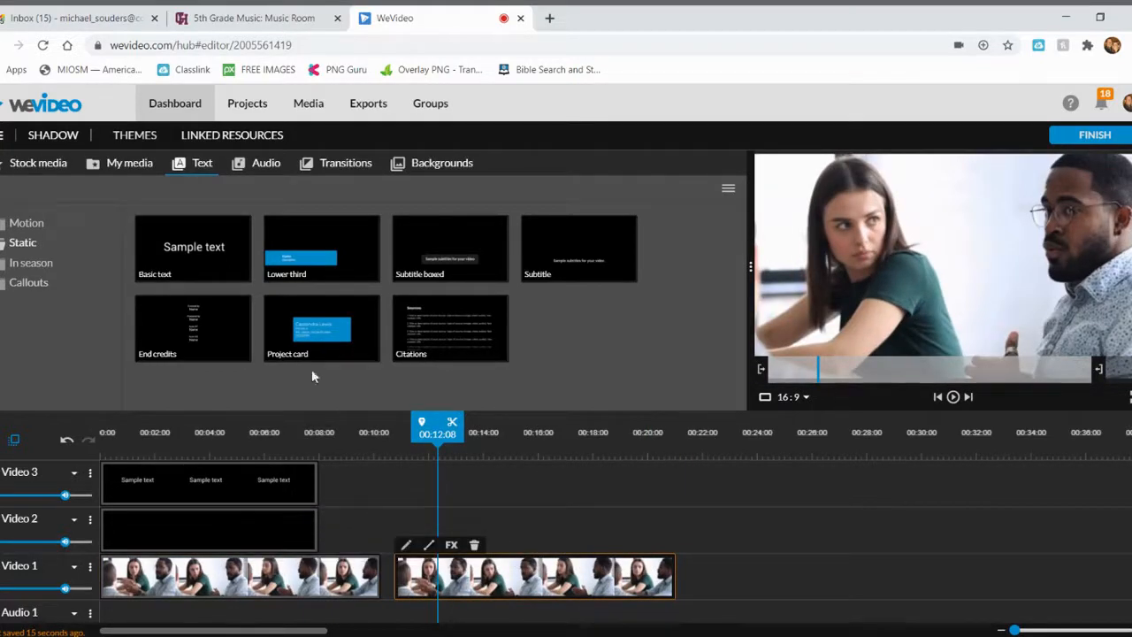
left_click_drag(199, 252, 423, 531)
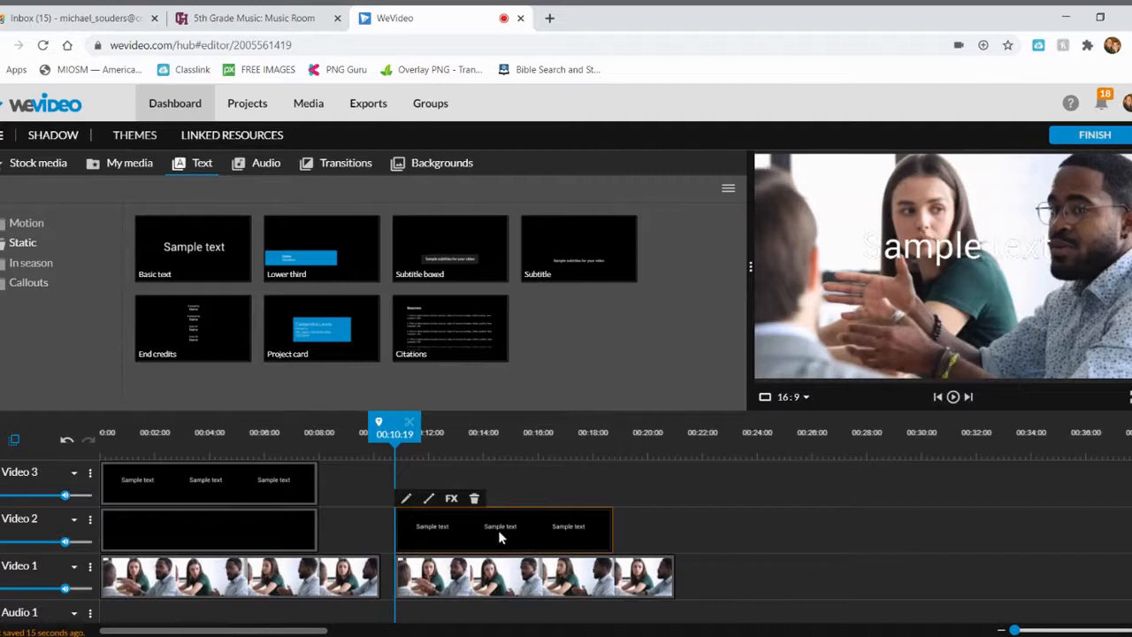
left_click(464, 431)
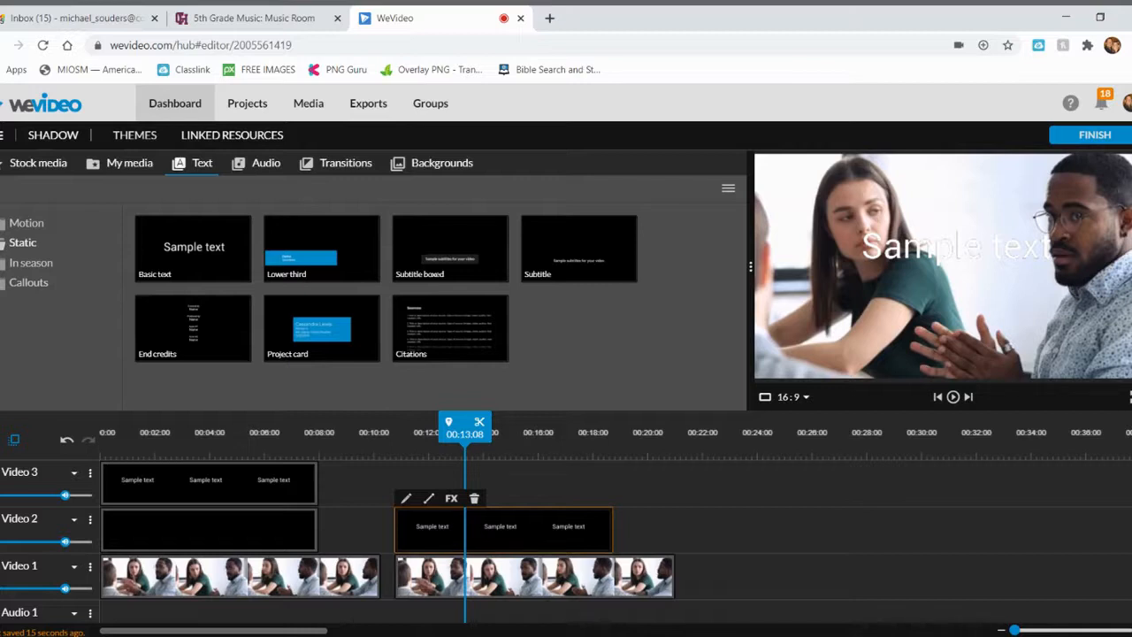
- Duplicate the new Basic text title and place the copy on Video 3 directly above it, starting with the second clip
left_click(632, 434)
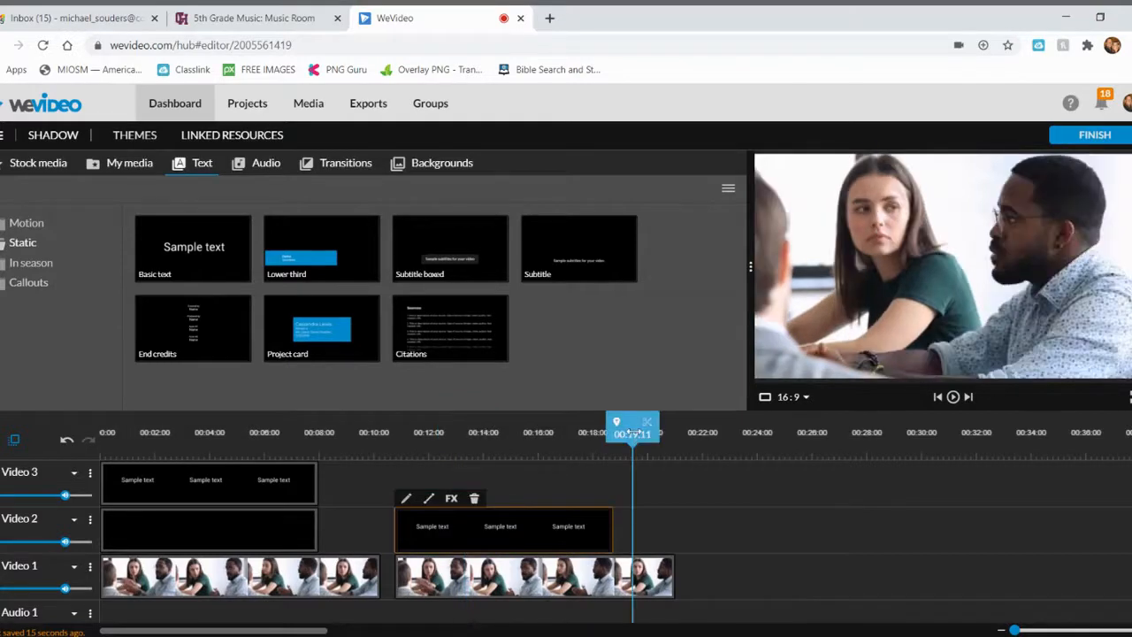
key("ctrl+v")
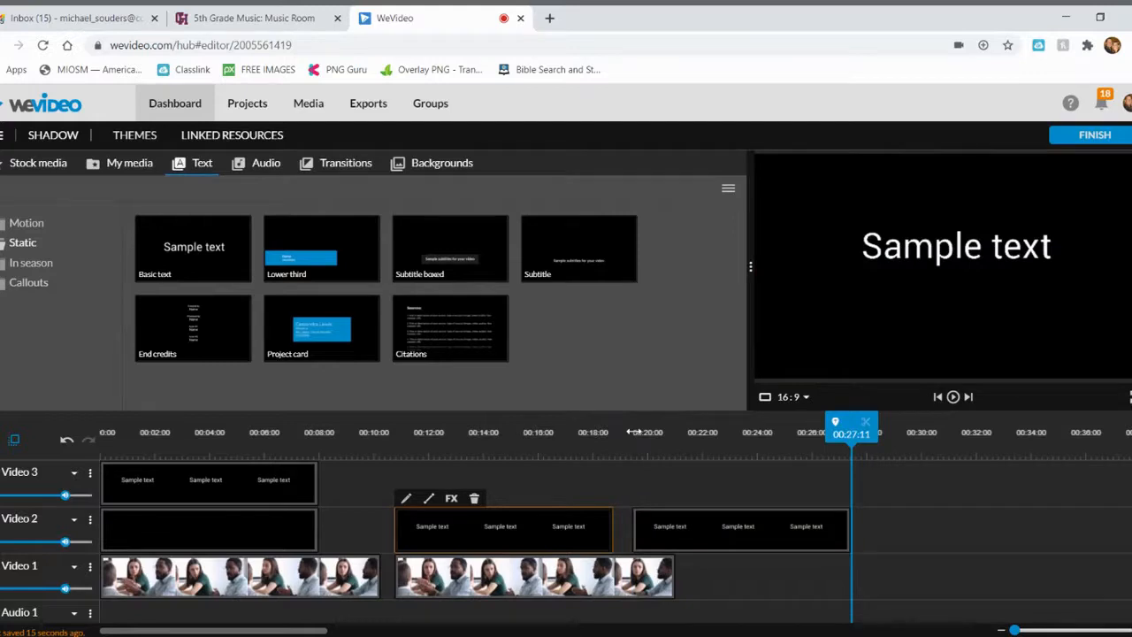
left_click(686, 535)
left_click_drag(707, 535, 468, 474)
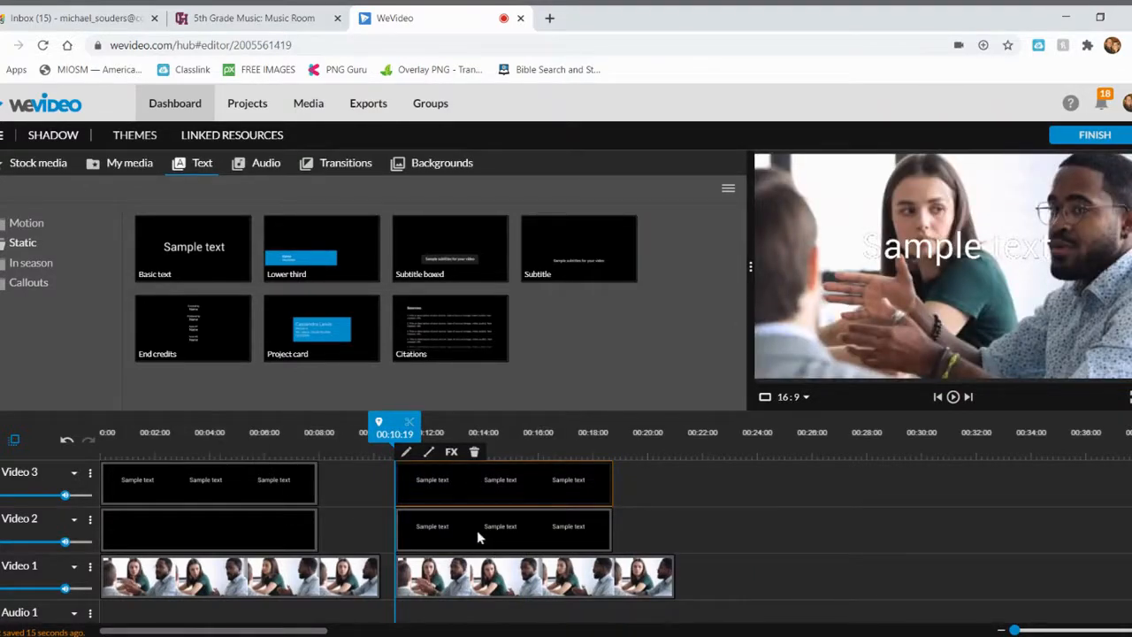
- Set the font color of the Video 2 title over the second clip to black and save the changes
left_click(500, 536)
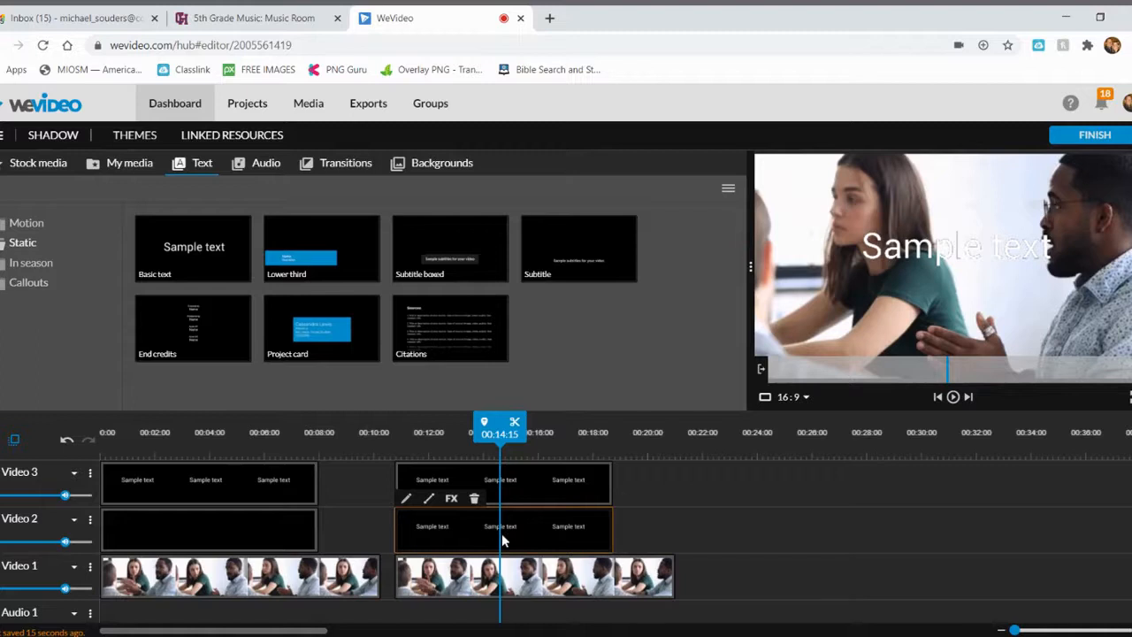
double_click(501, 540)
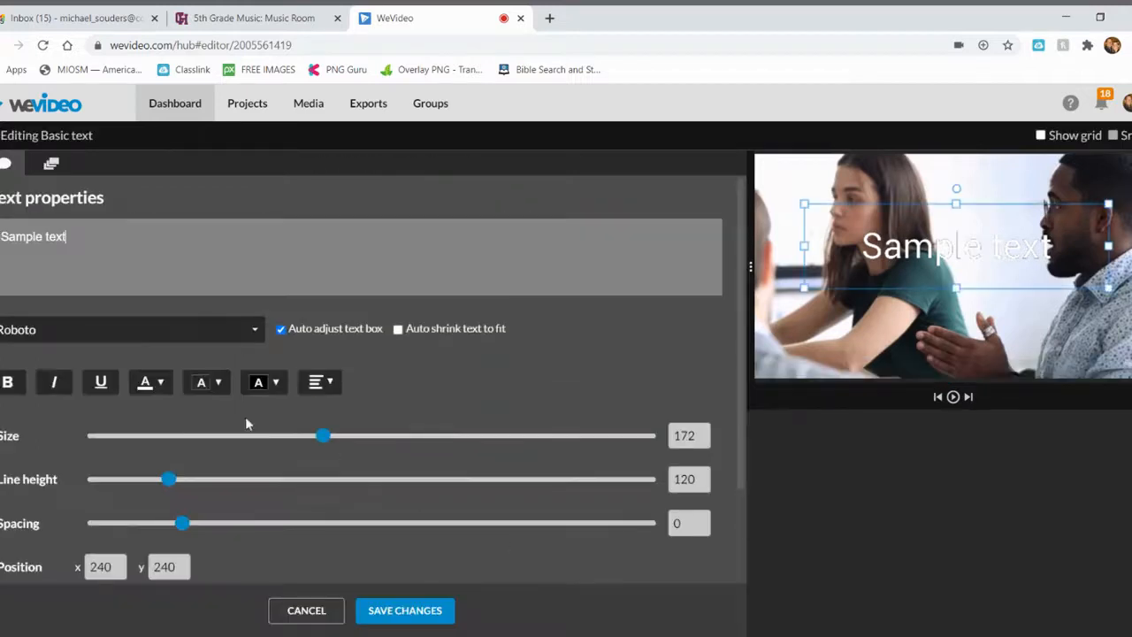
left_click(152, 383)
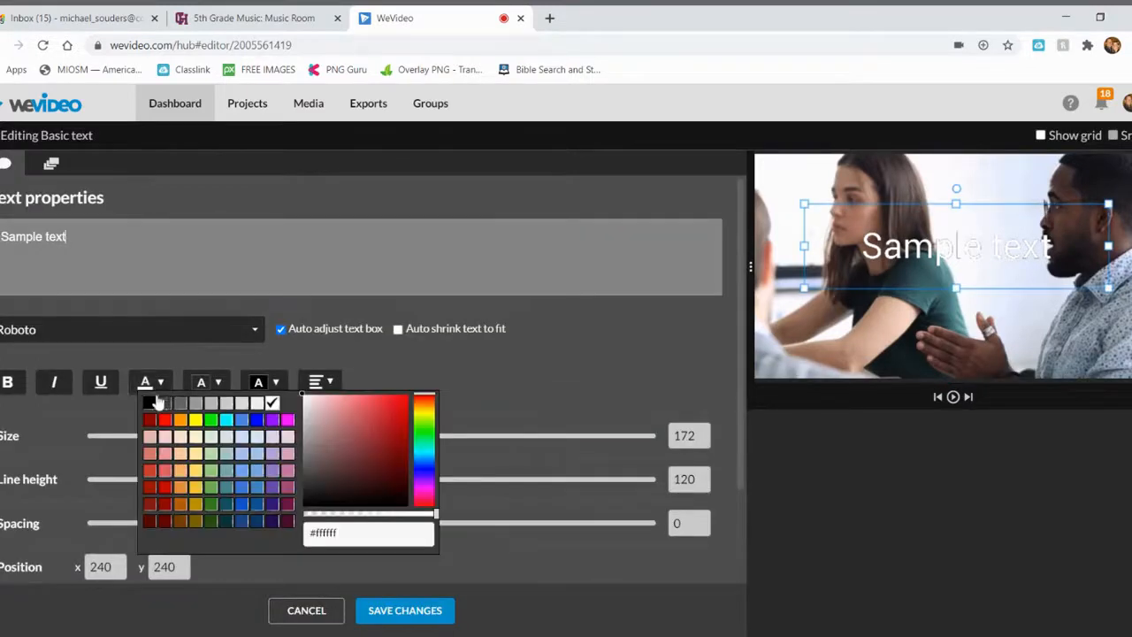
left_click(150, 406)
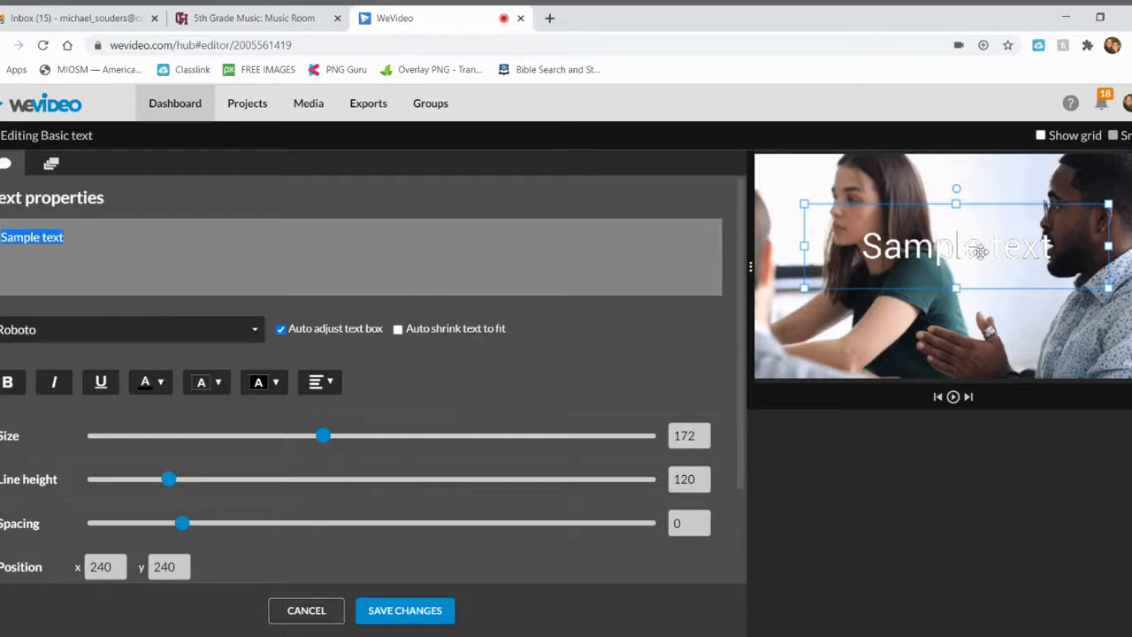
left_click(378, 612)
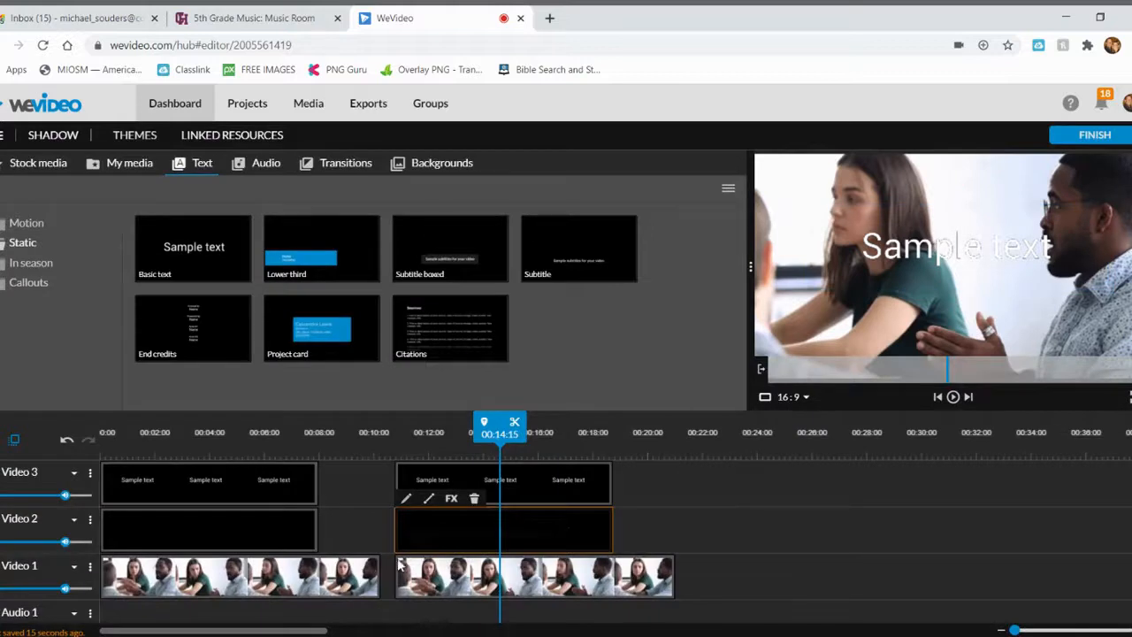
double_click(469, 529)
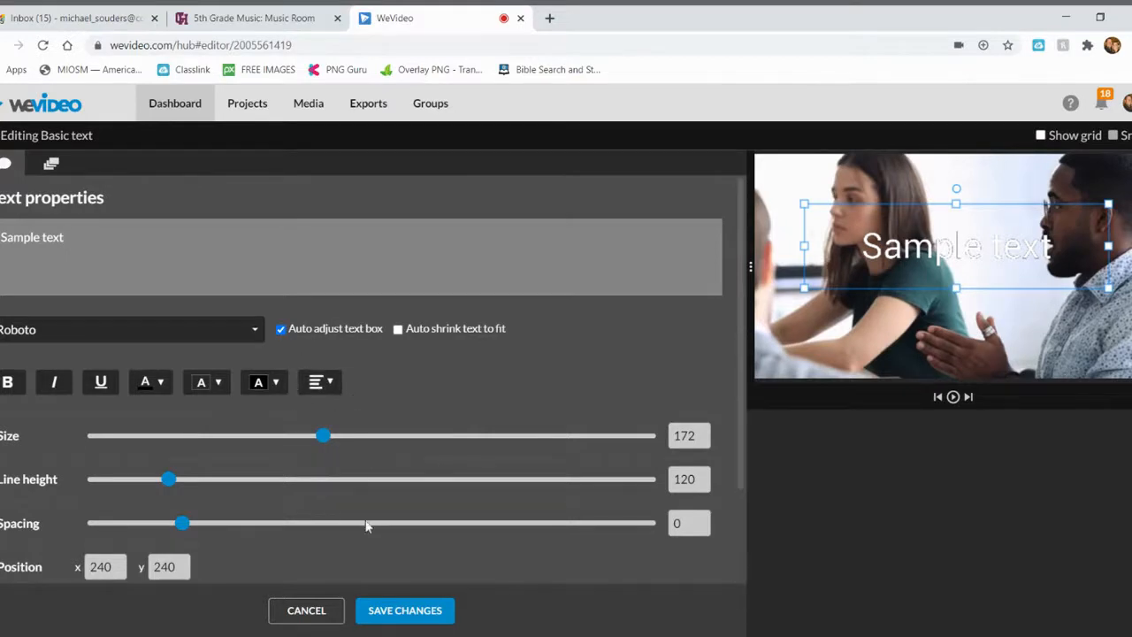
left_click(316, 612)
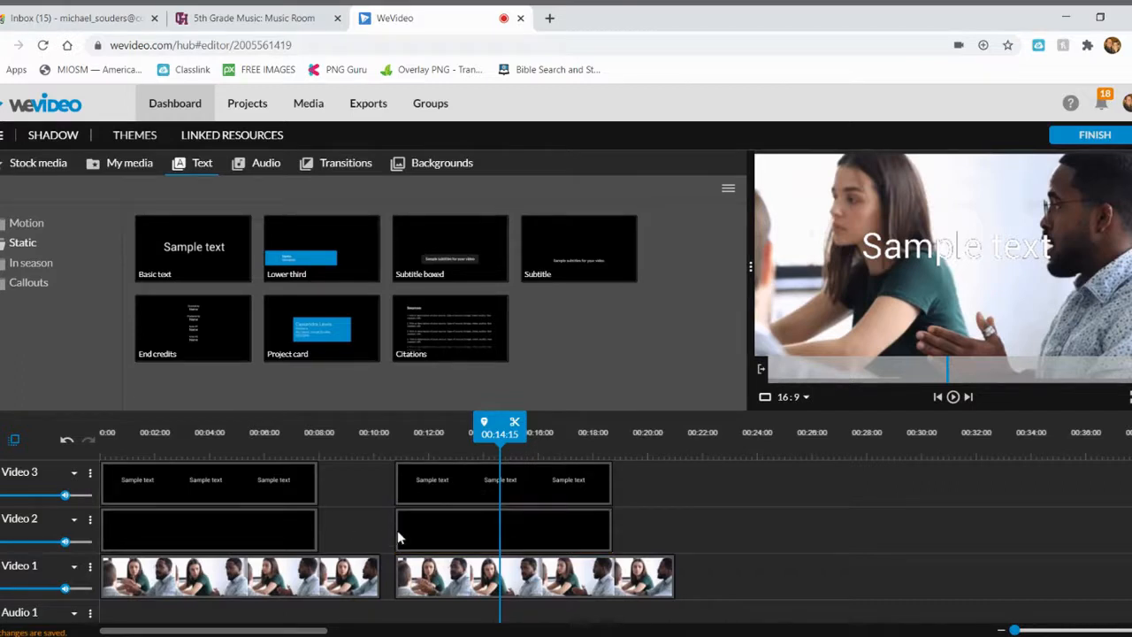
- Apply the Blur effect to the black Video 2 title over the second clip, for this clip only
left_click(425, 534)
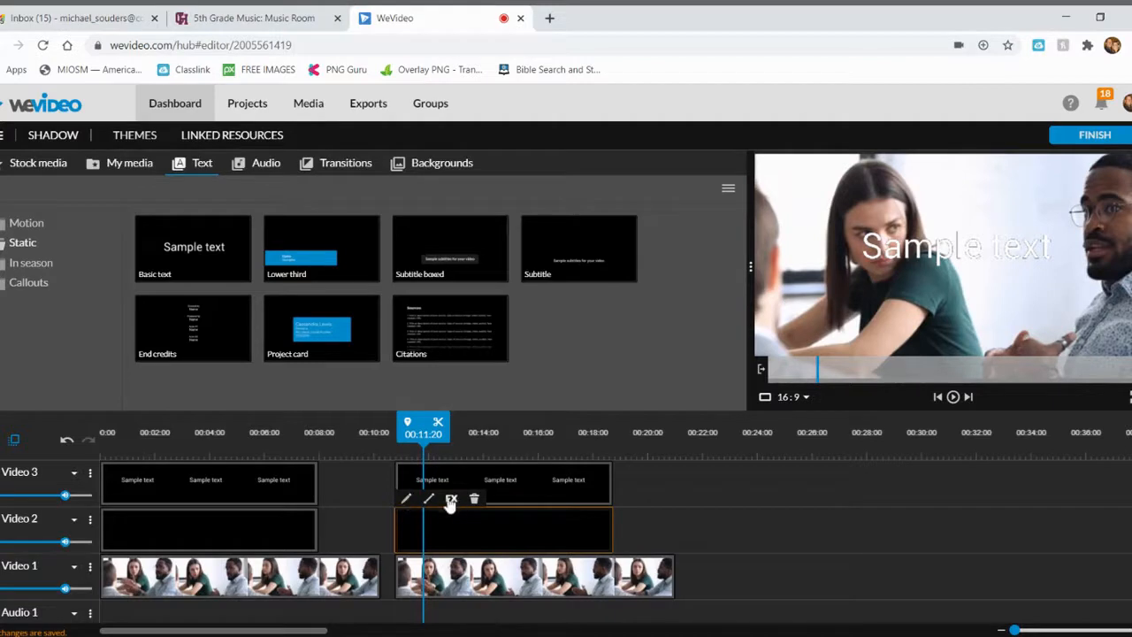
left_click(264, 530)
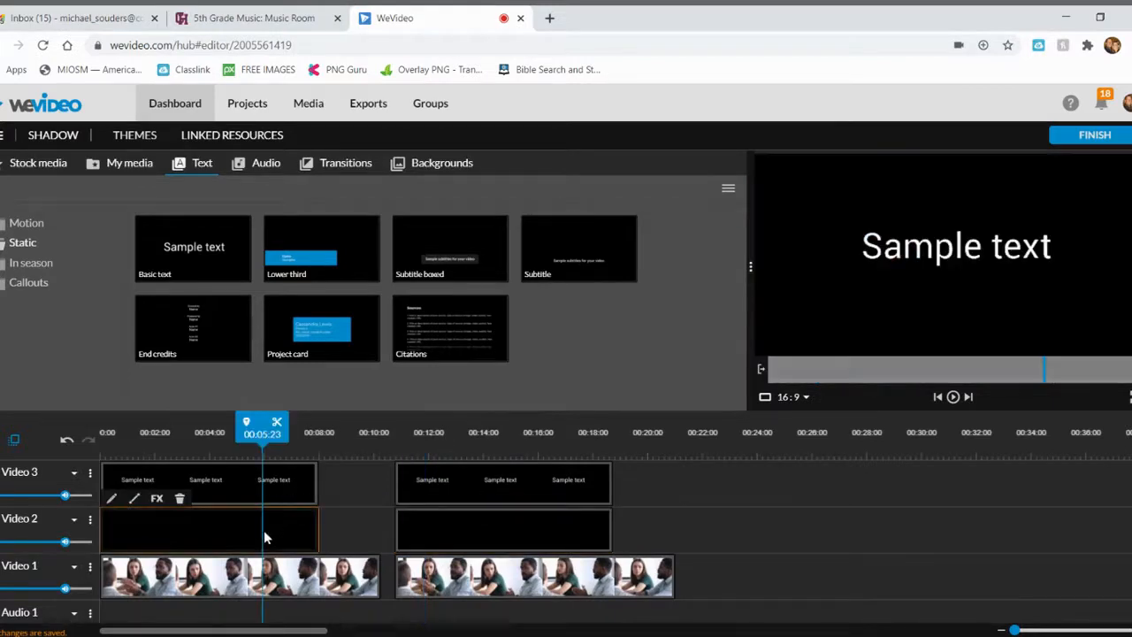
left_click(163, 478)
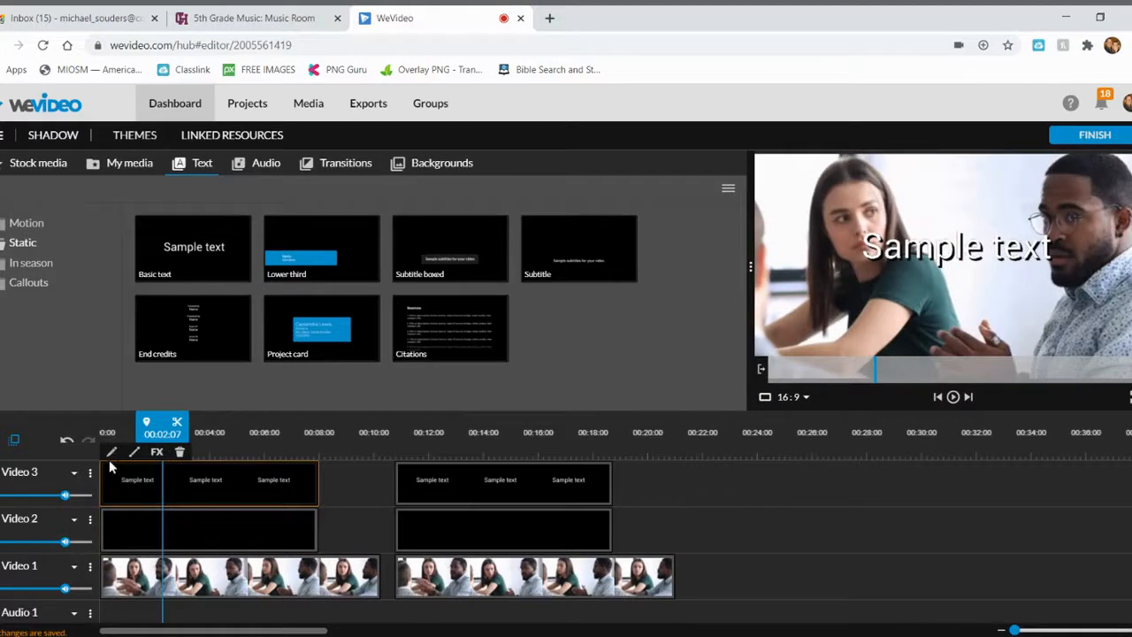
left_click(447, 536)
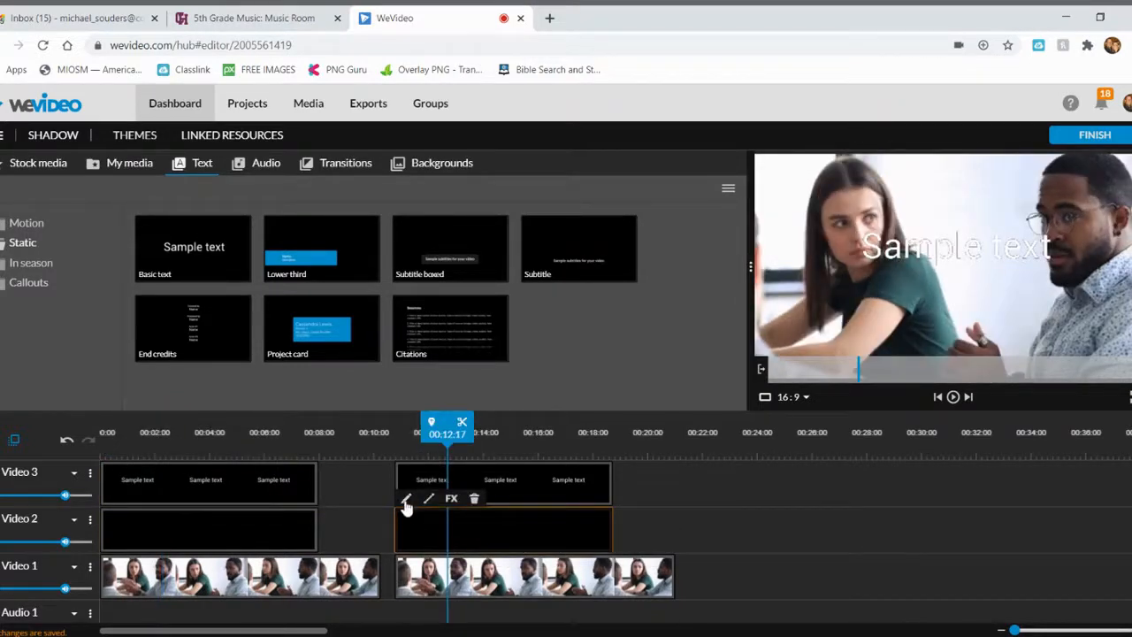
left_click(454, 500)
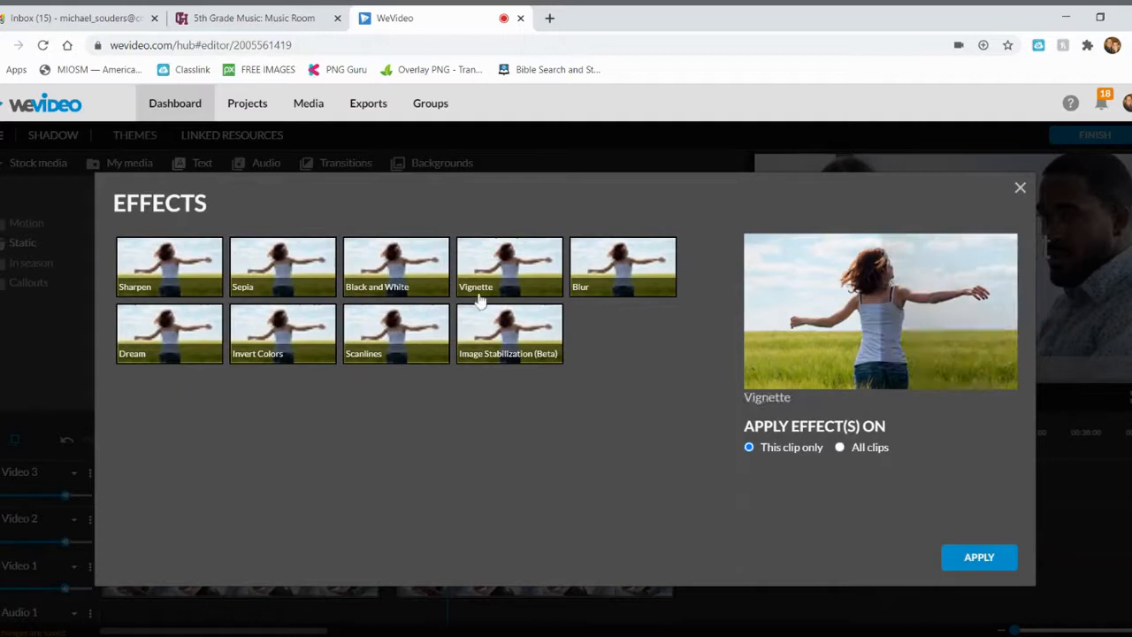
left_click(621, 284)
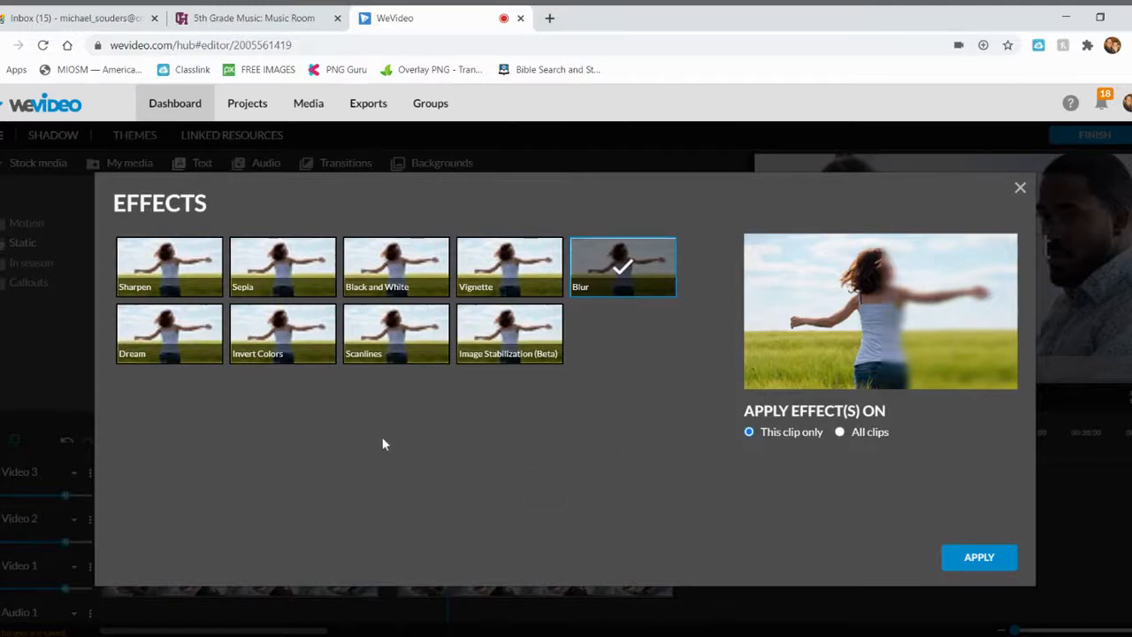
left_click(973, 561)
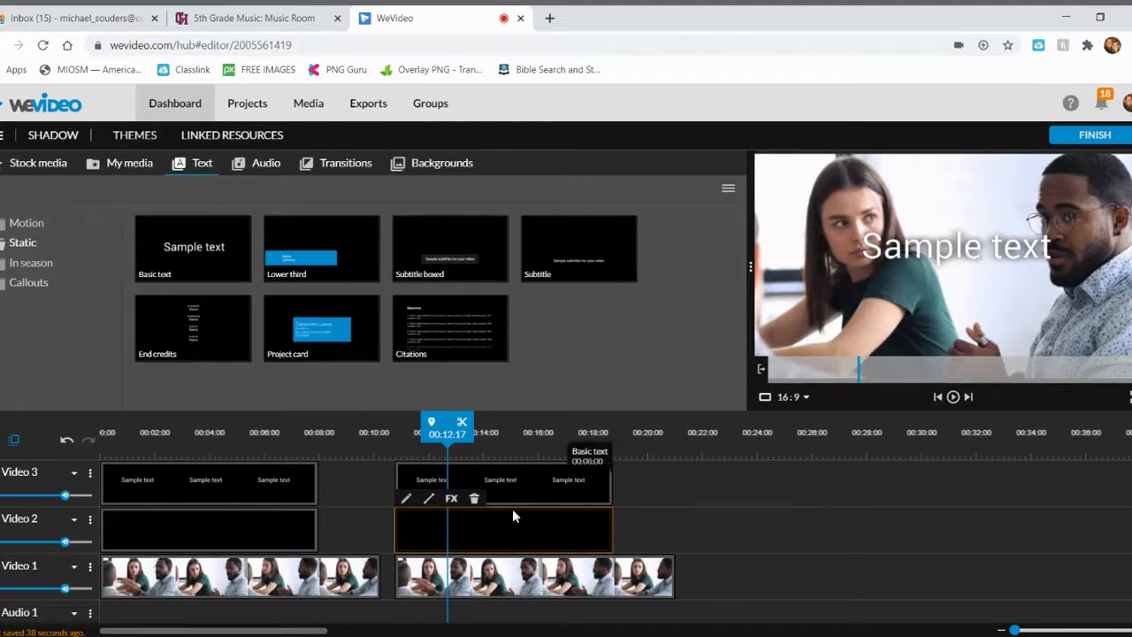
- Try red as the font color of the blurred Video 2 title, return it to black, and save the changes
double_click(463, 528)
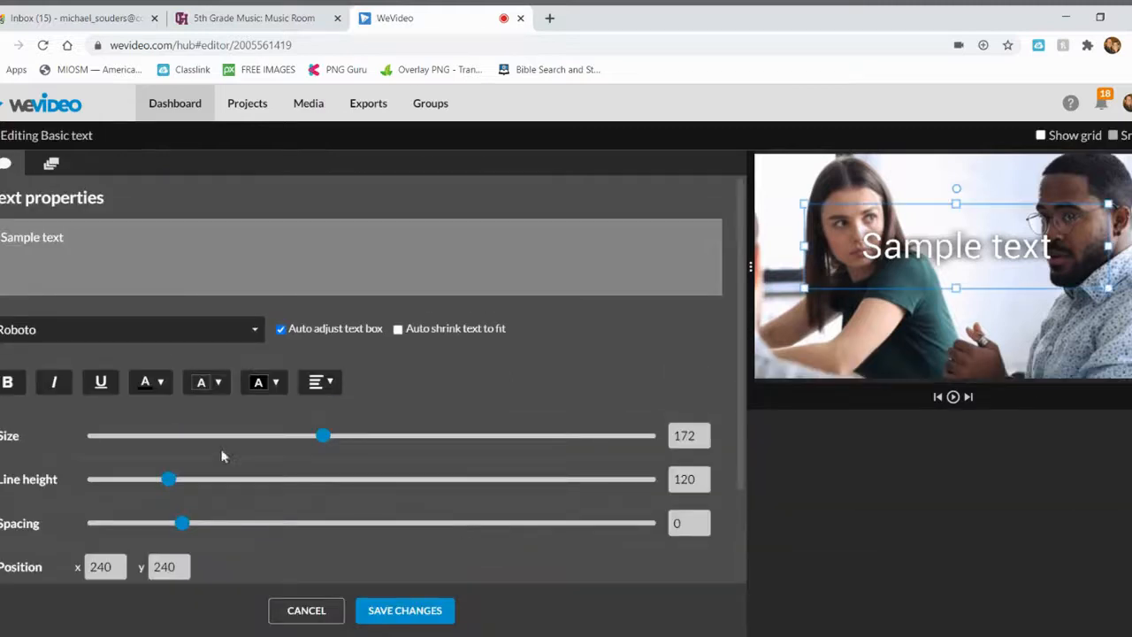
left_click(159, 383)
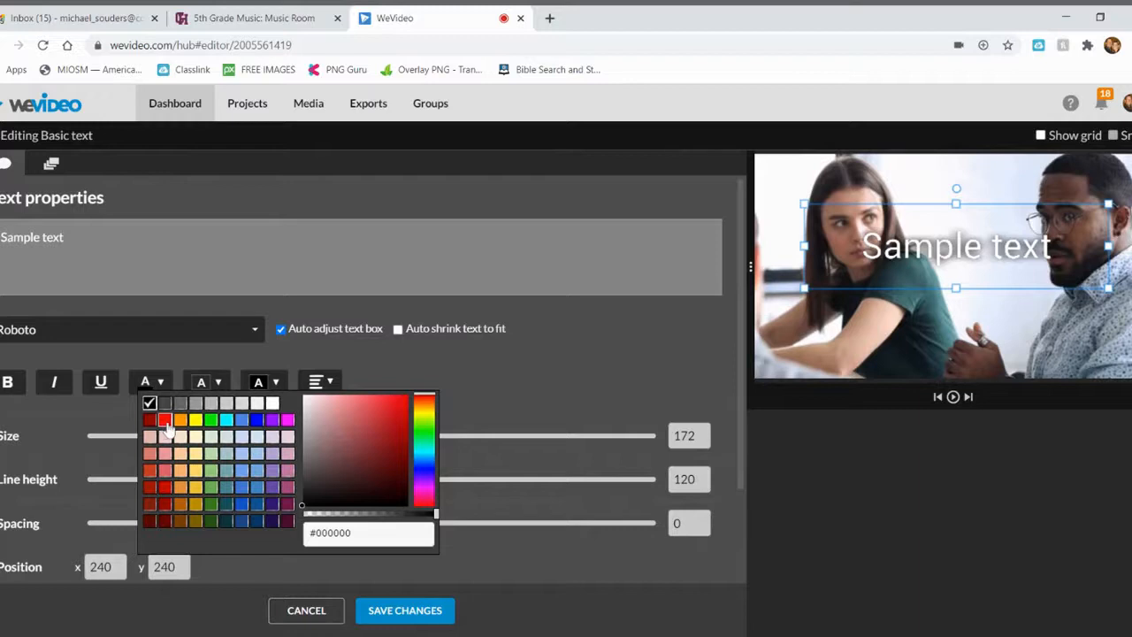
left_click(164, 420)
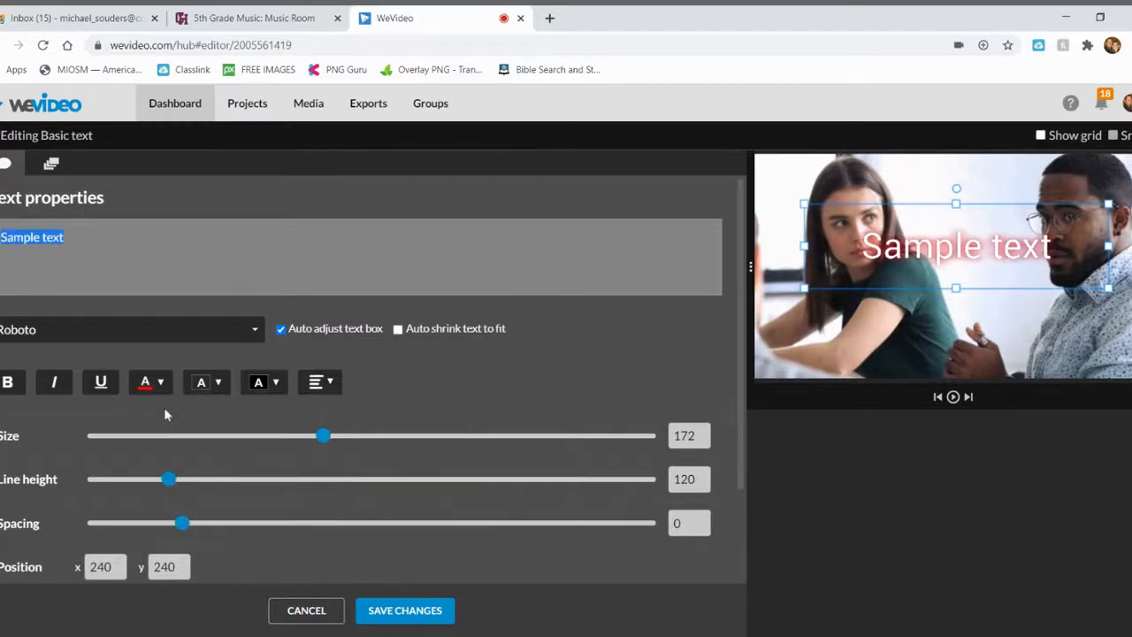
left_click(159, 387)
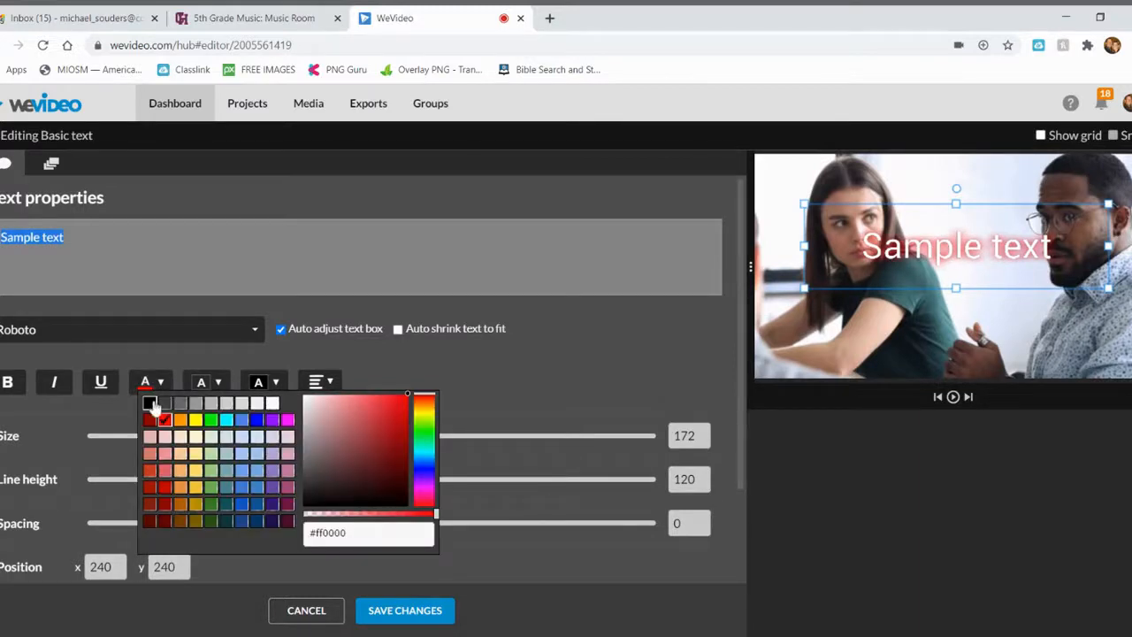
left_click(152, 399)
left_click(389, 614)
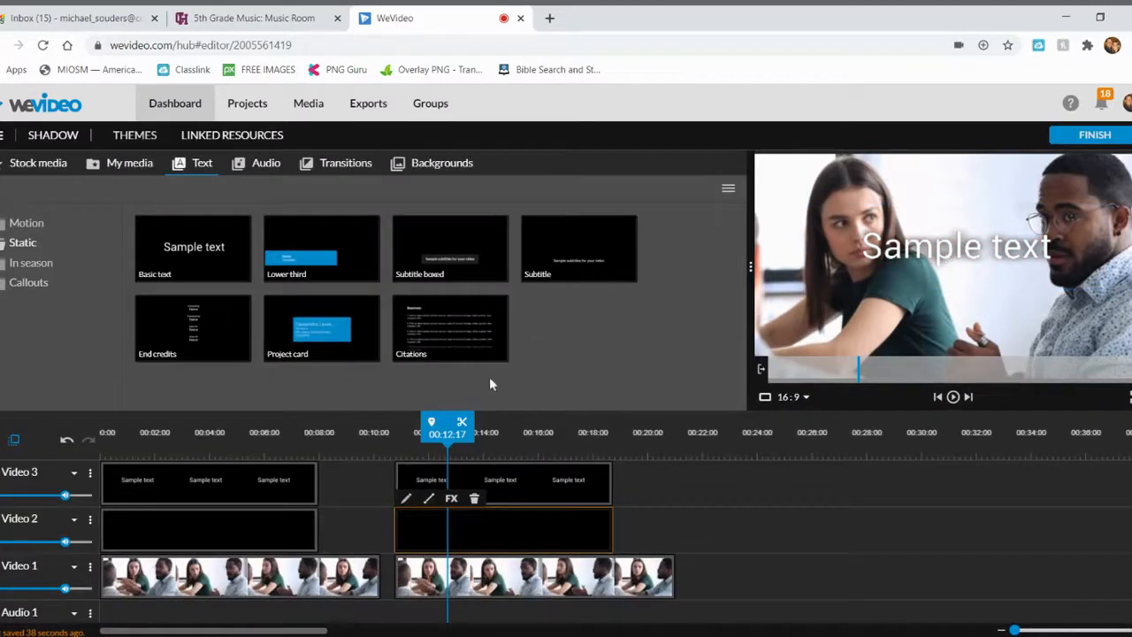
- Play the second clip from just before its start to examine the blurred shadow behind the text
left_click(384, 428)
key("space")
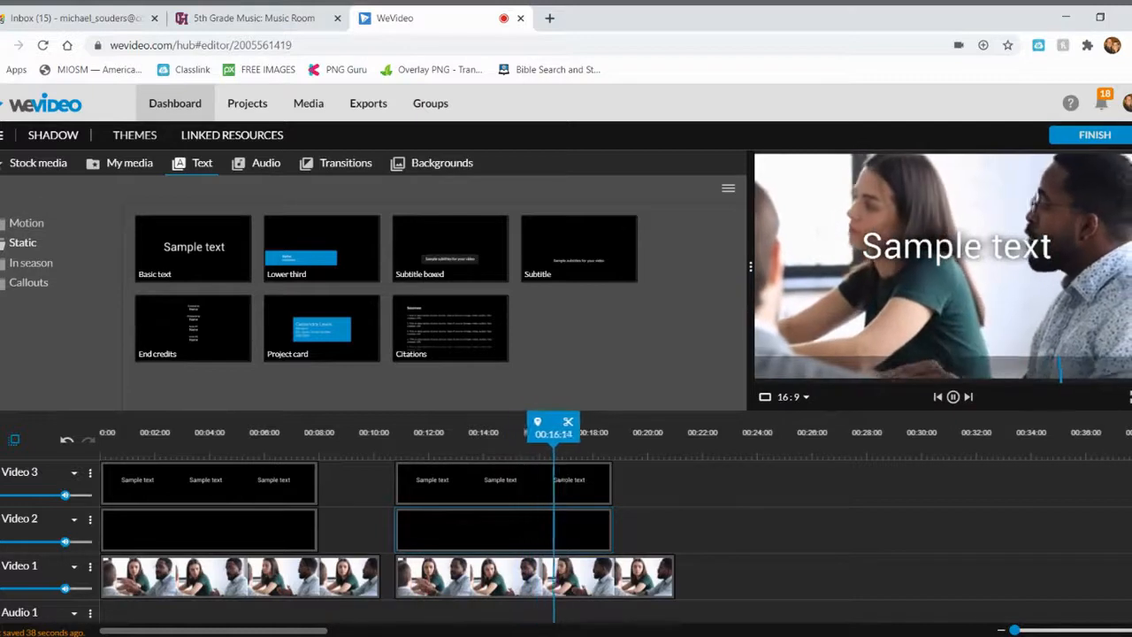
key("space")
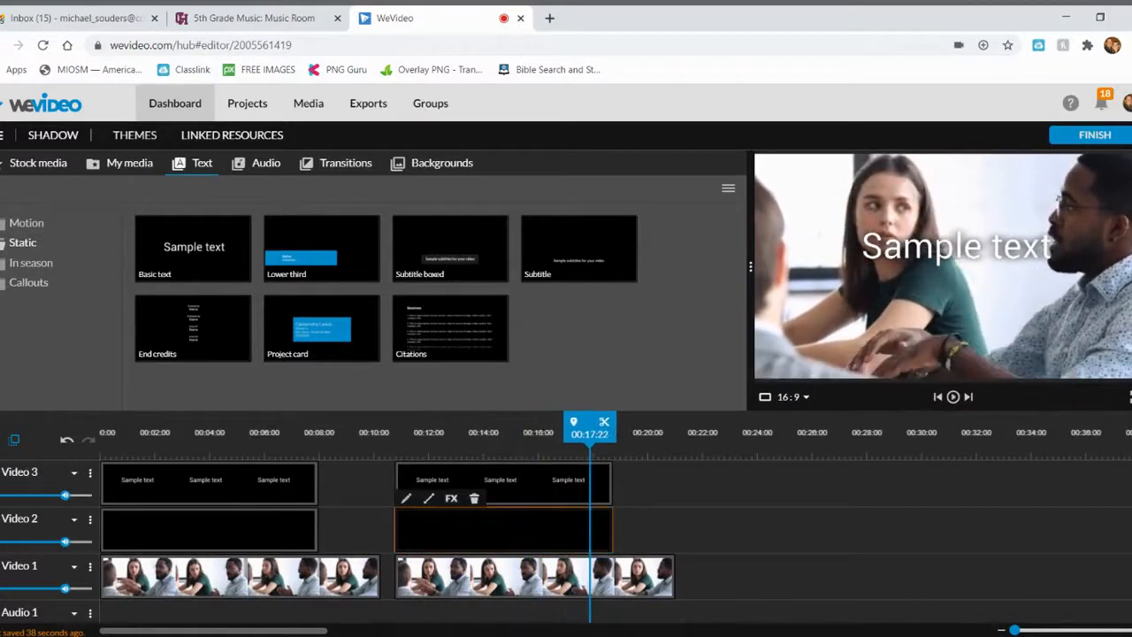
- Trim the ends of the Video 3 and Video 2 titles over the second clip to about 00:14:22
left_click(523, 469)
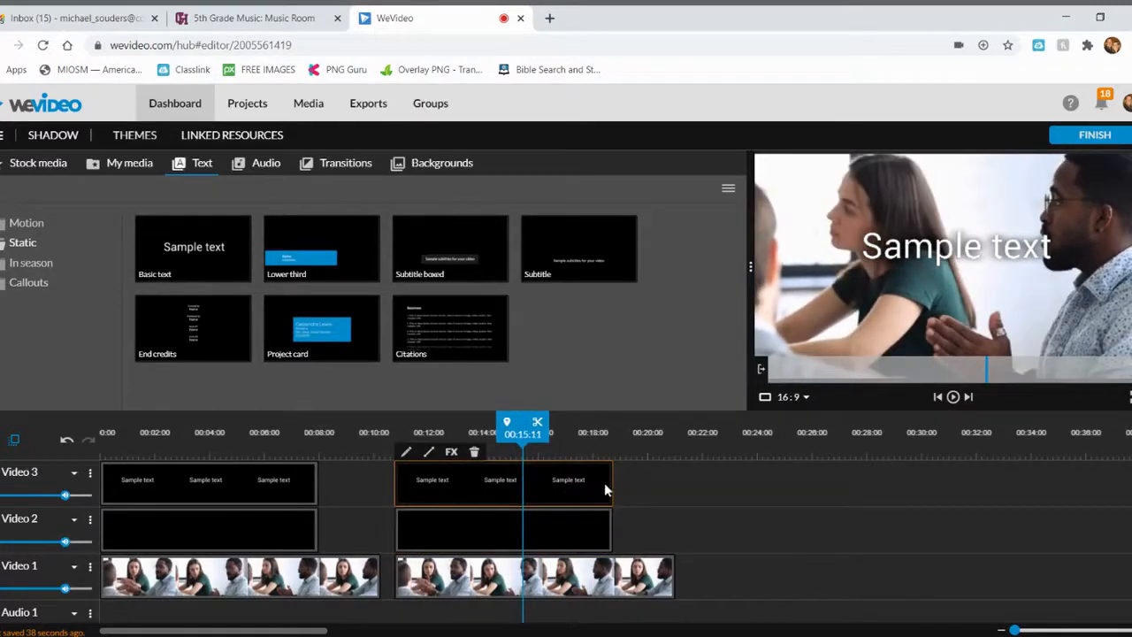
left_click_drag(607, 486, 507, 485)
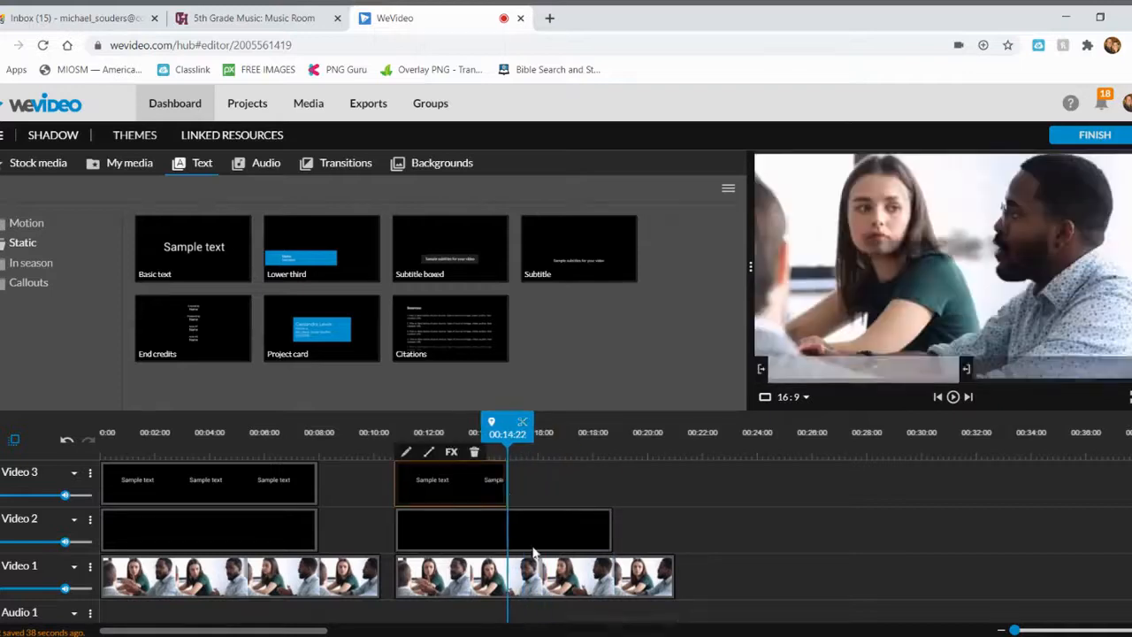
left_click_drag(606, 533, 506, 533)
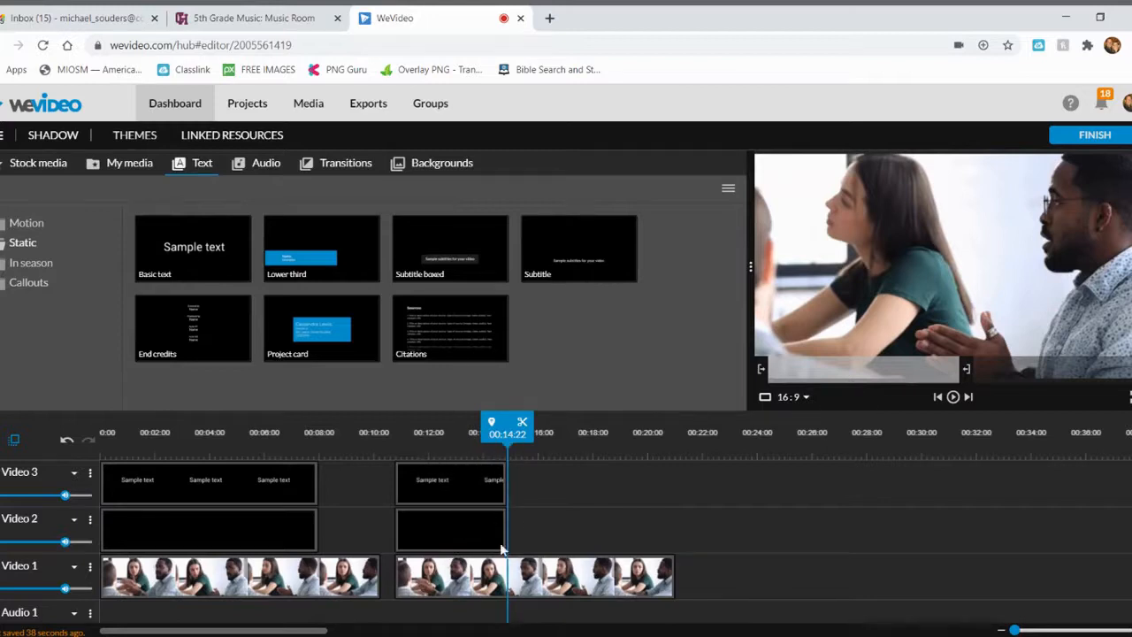
- Move the black Video 2 title over the second clip to the lower part of the frame, about x 235, y 686, and save
left_click(466, 531)
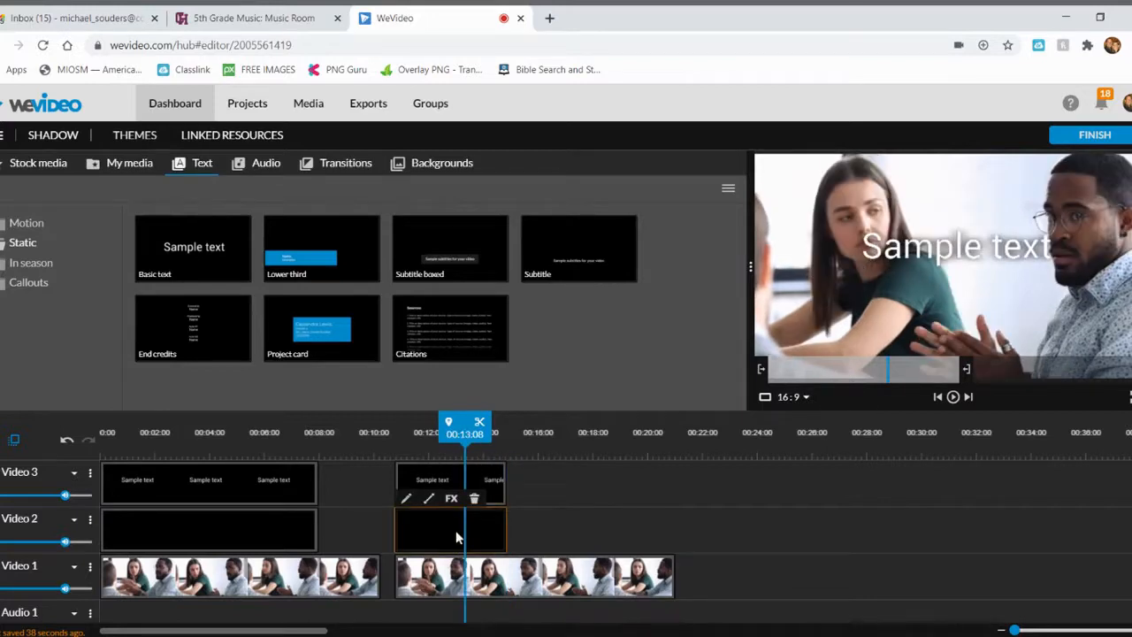
double_click(456, 529)
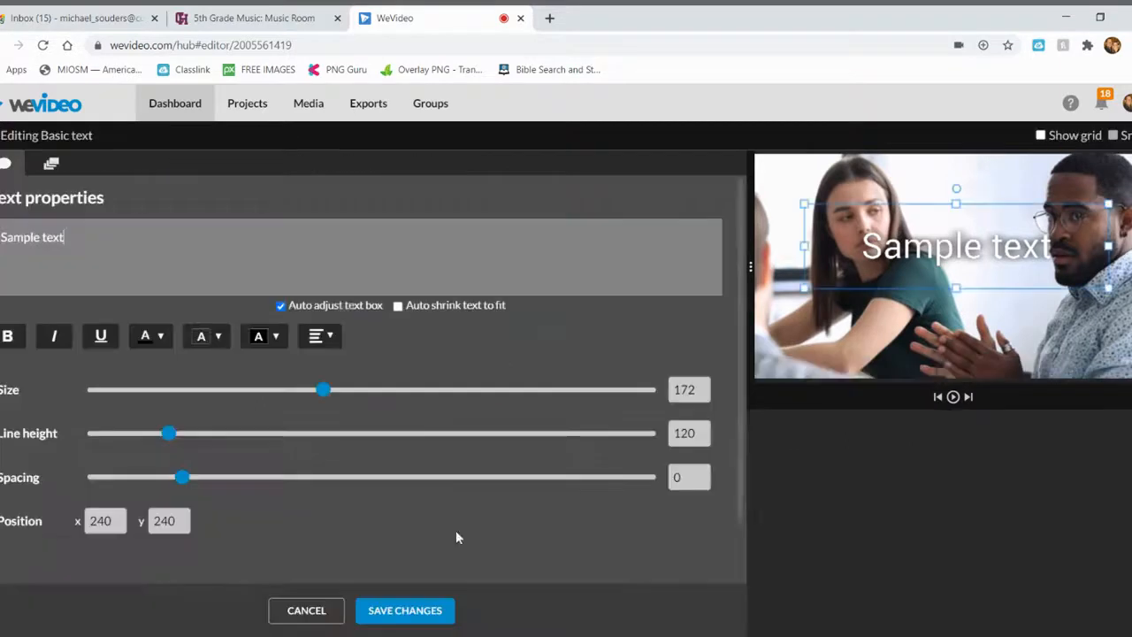
left_click_drag(958, 276, 951, 333)
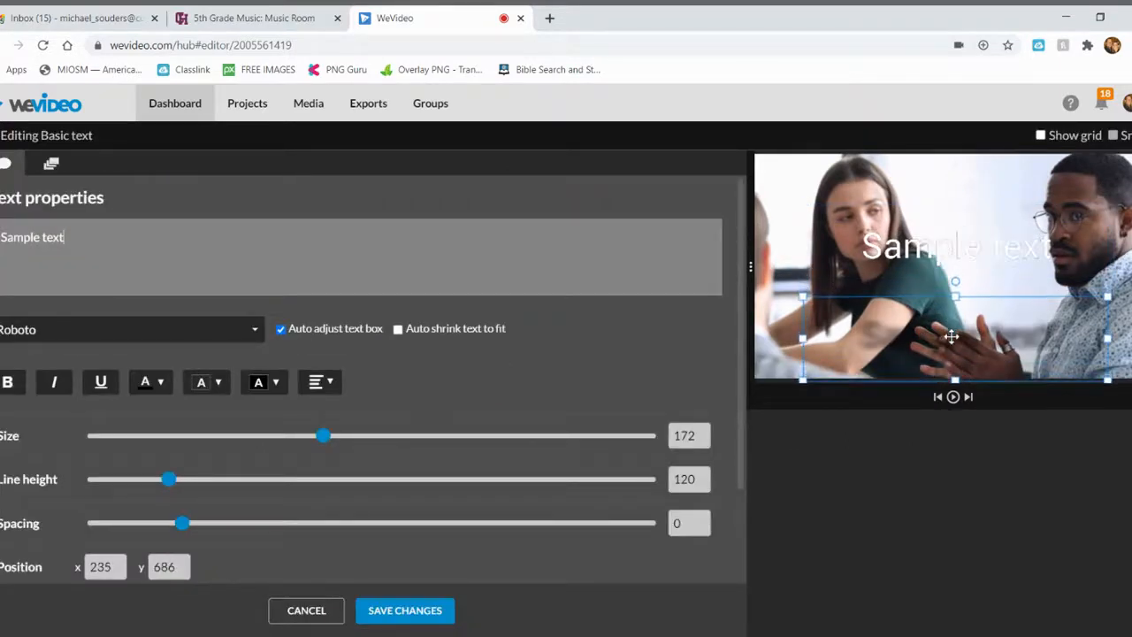
left_click(389, 610)
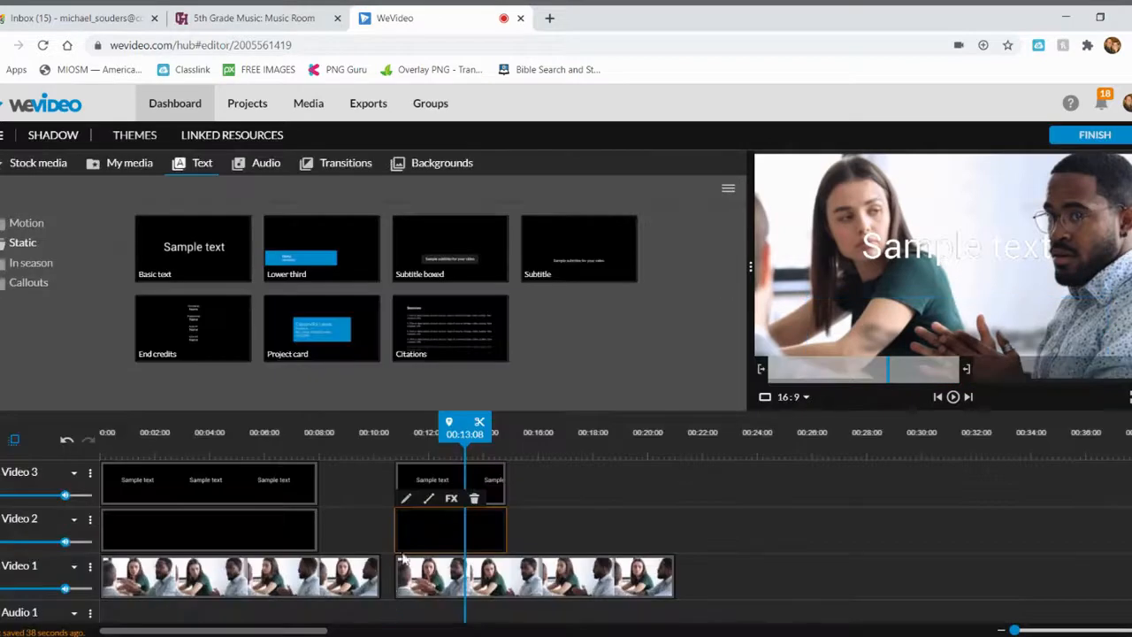
- Move the white Video 3 title over its blurred shadow, to about x 244, y 674, and save the changes
left_click(438, 478)
double_click(411, 501)
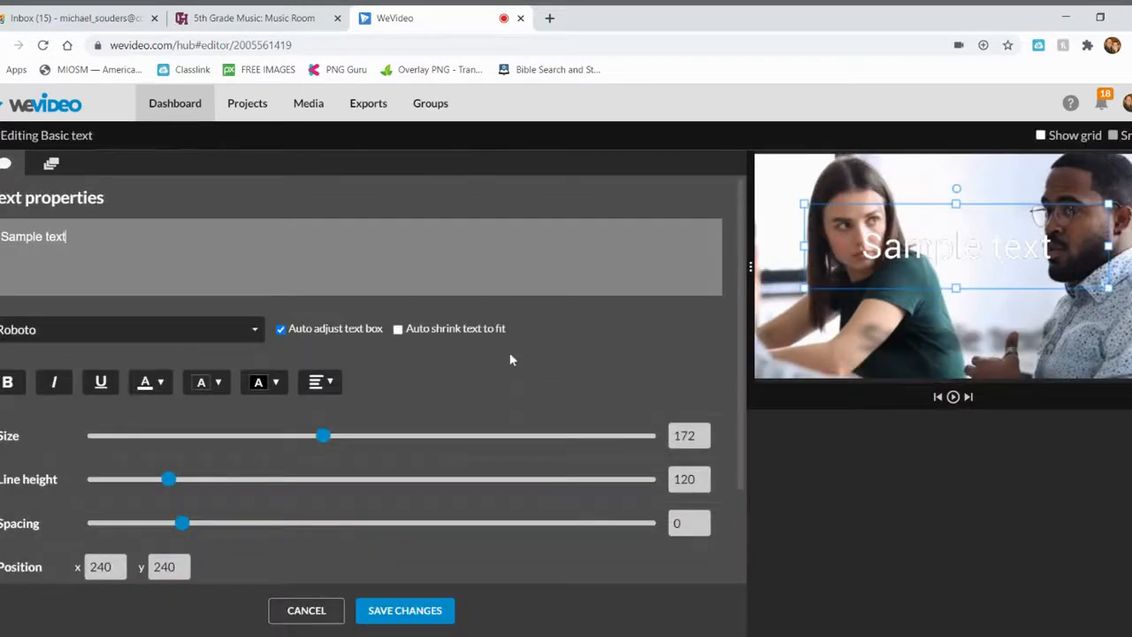
left_click_drag(927, 315, 919, 331)
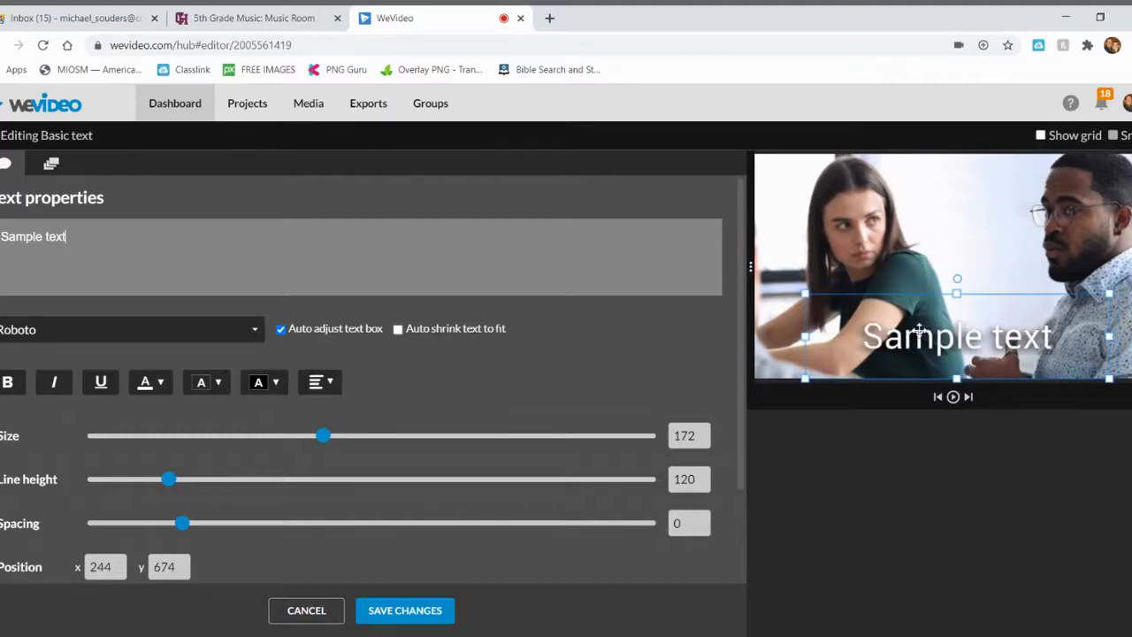
left_click(389, 617)
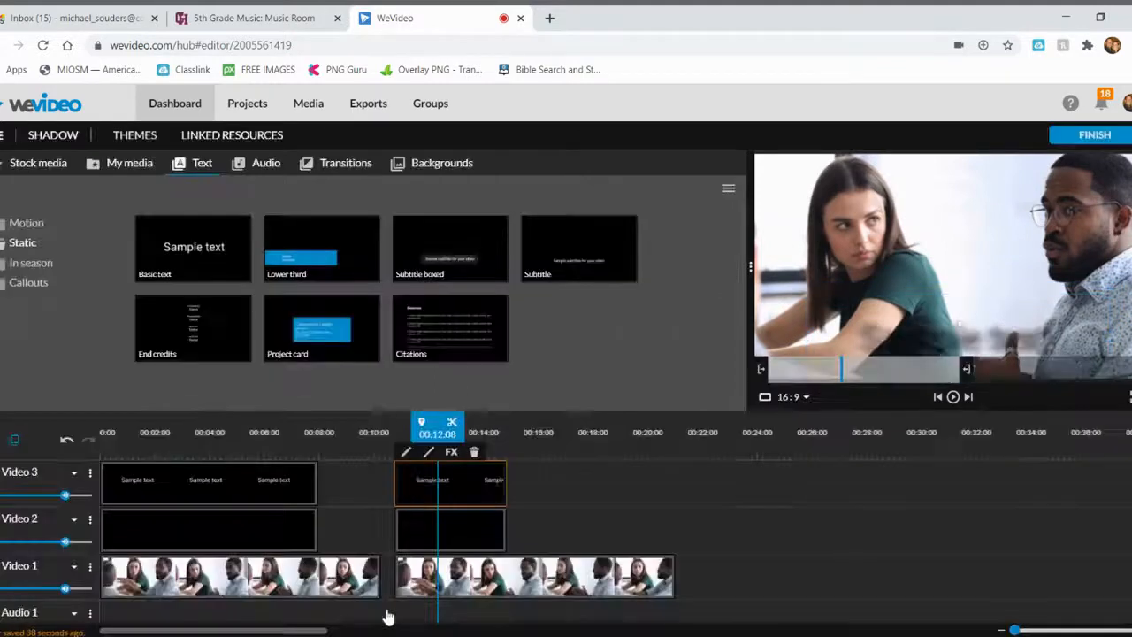
- Copy the second clip's white title and its black shadow title together and paste the pair at 00:15:16
left_click(459, 529)
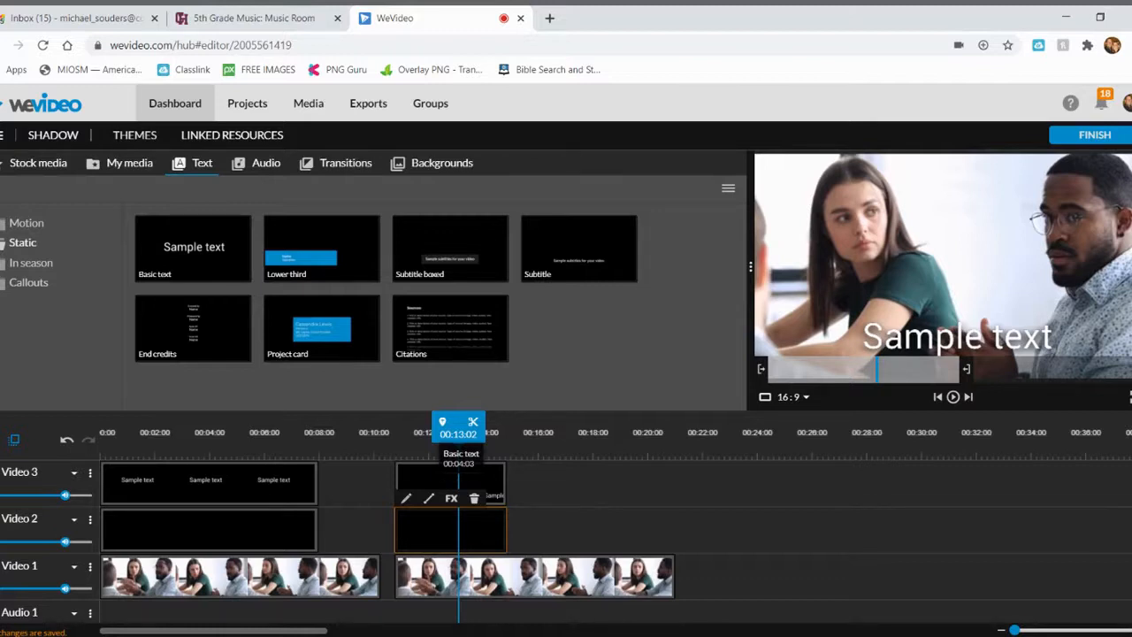
left_click(439, 483, "shift")
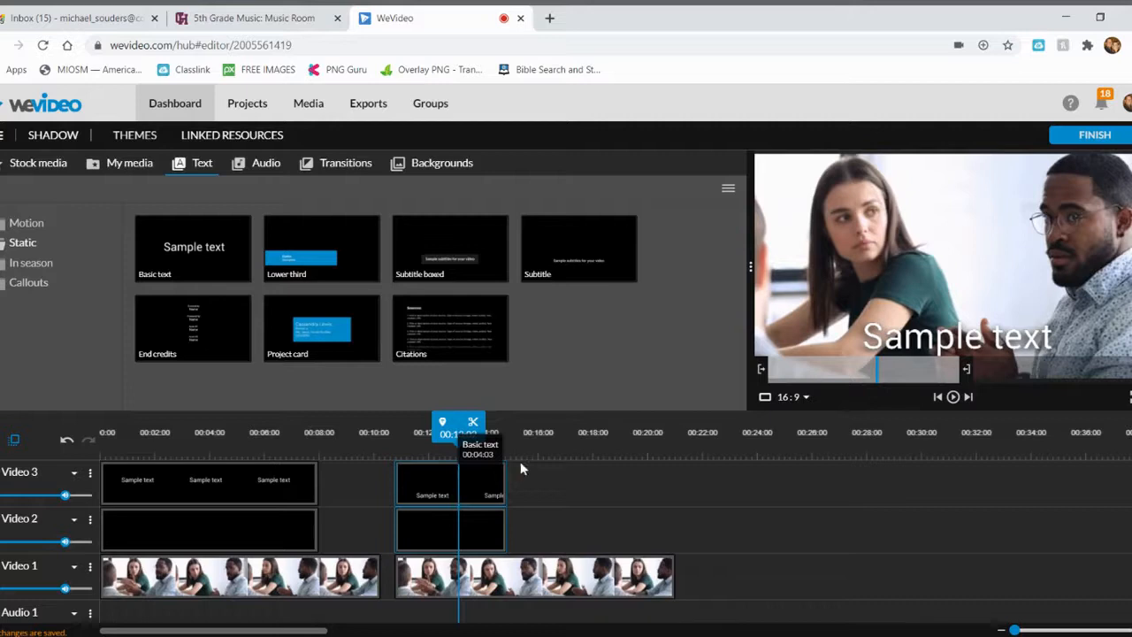
left_click(529, 430)
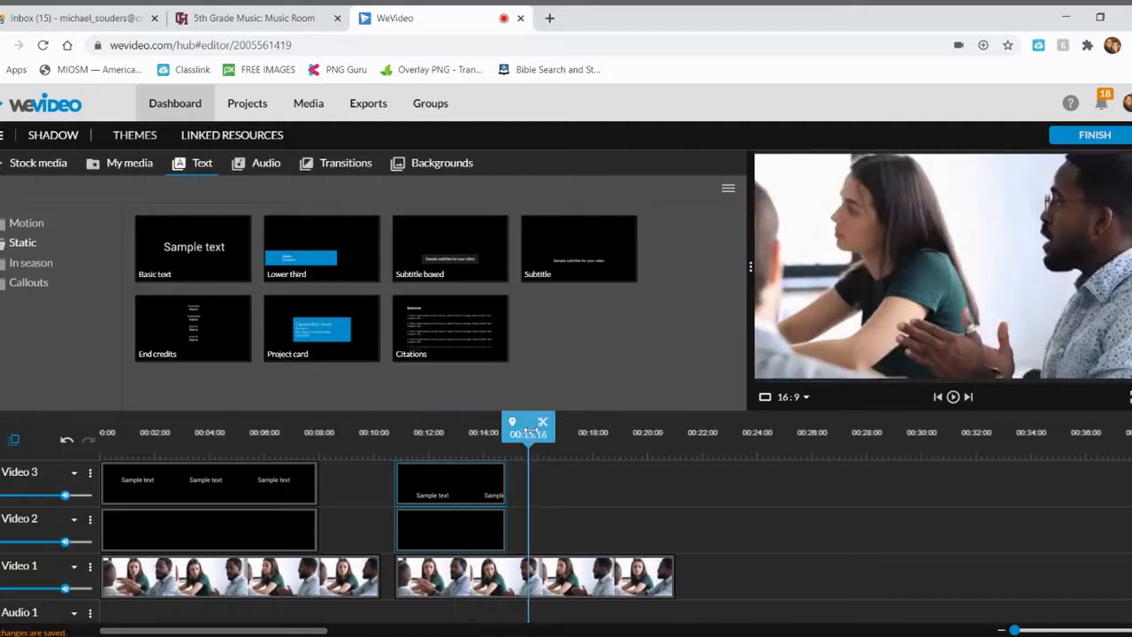
key("ctrl+v")
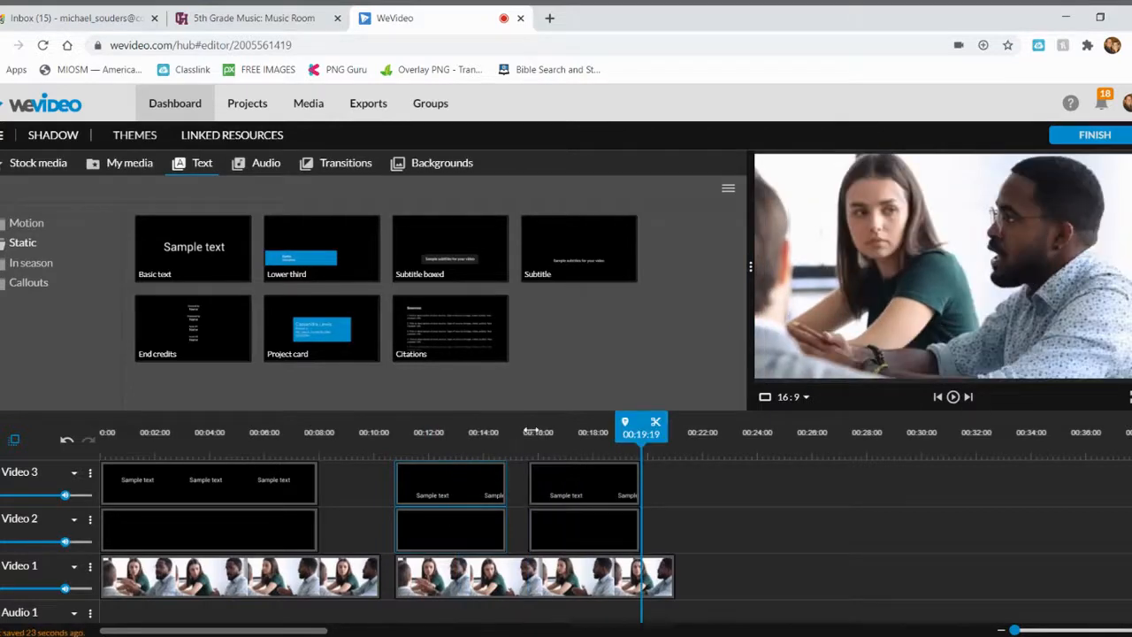
left_click(572, 534)
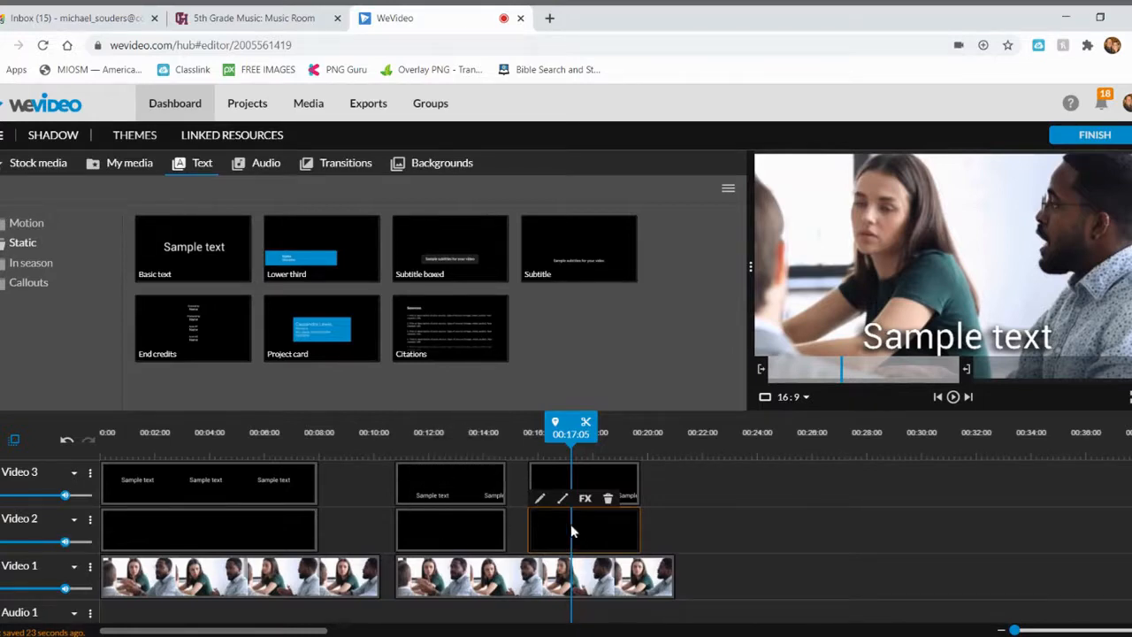
mouse_move(573, 533)
left_mouse_down()
mouse_move(649, 525)
mouse_move(577, 528)
left_mouse_up()
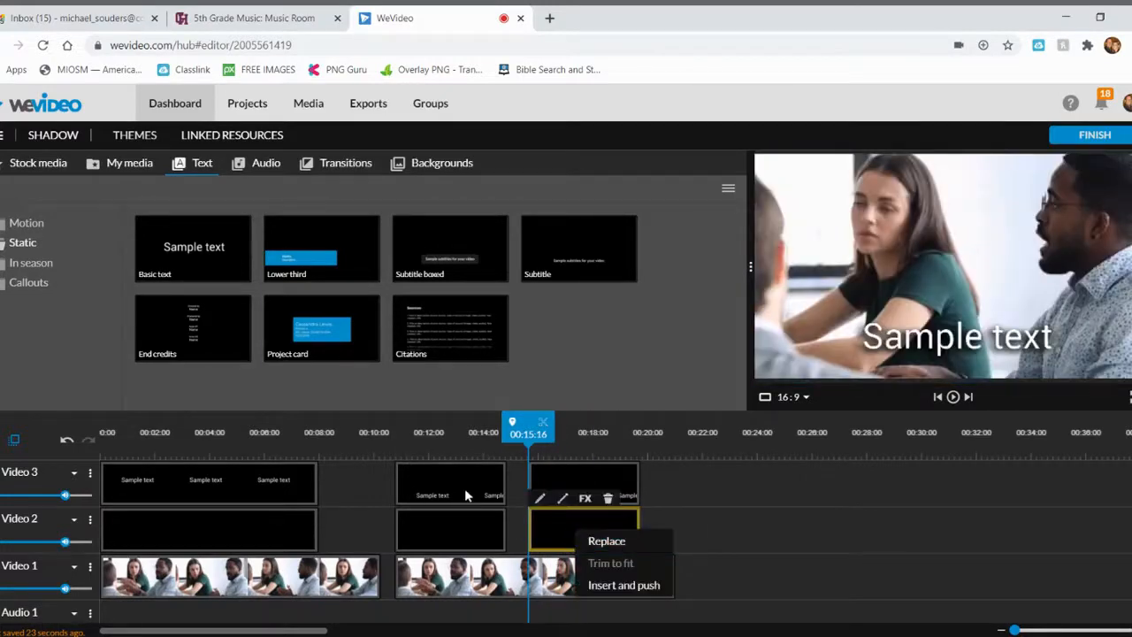
left_click(581, 529)
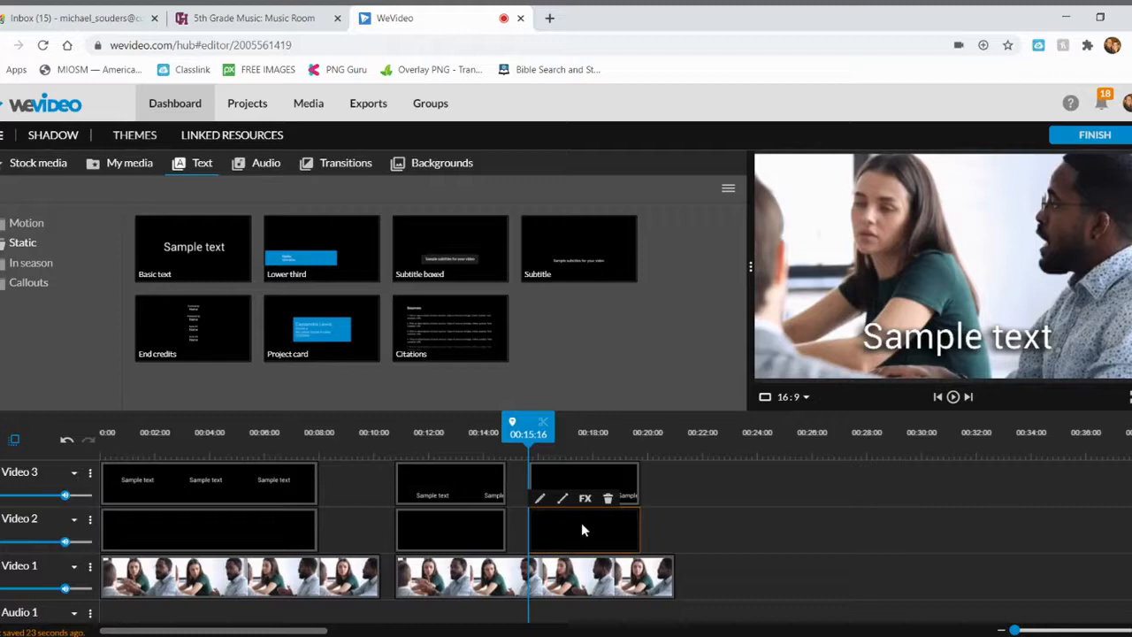
left_click(581, 529)
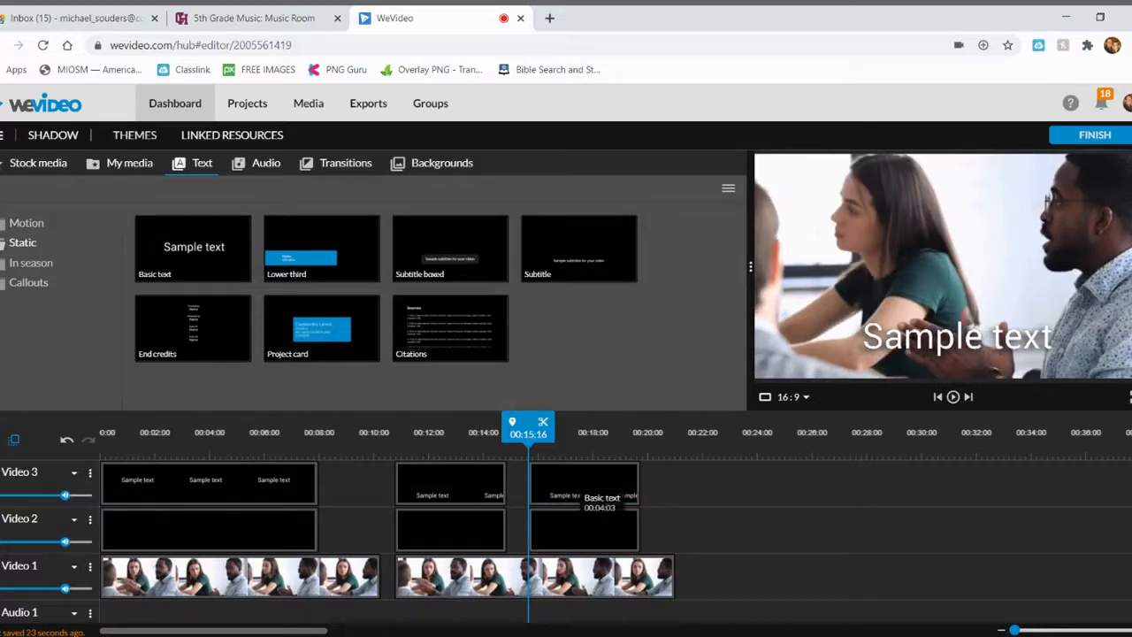
- Delete the pasted white title on Video 3, undo the deletion, and select the pasted shadow title on Video 2
left_click(566, 486)
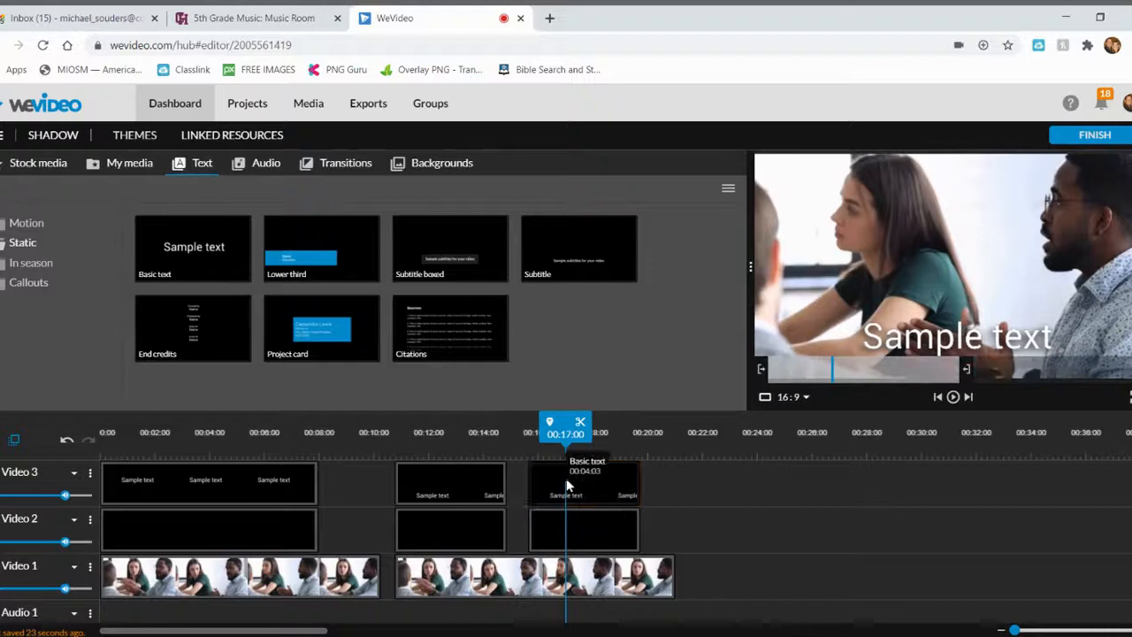
key("Delete")
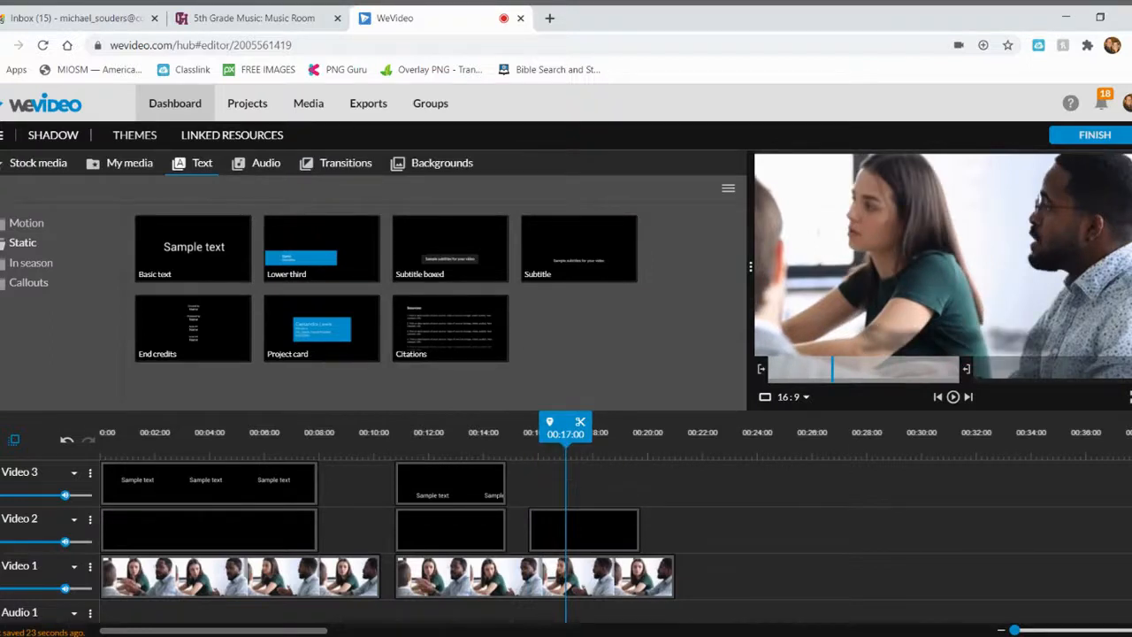
key("ctrl+z")
left_click(578, 523)
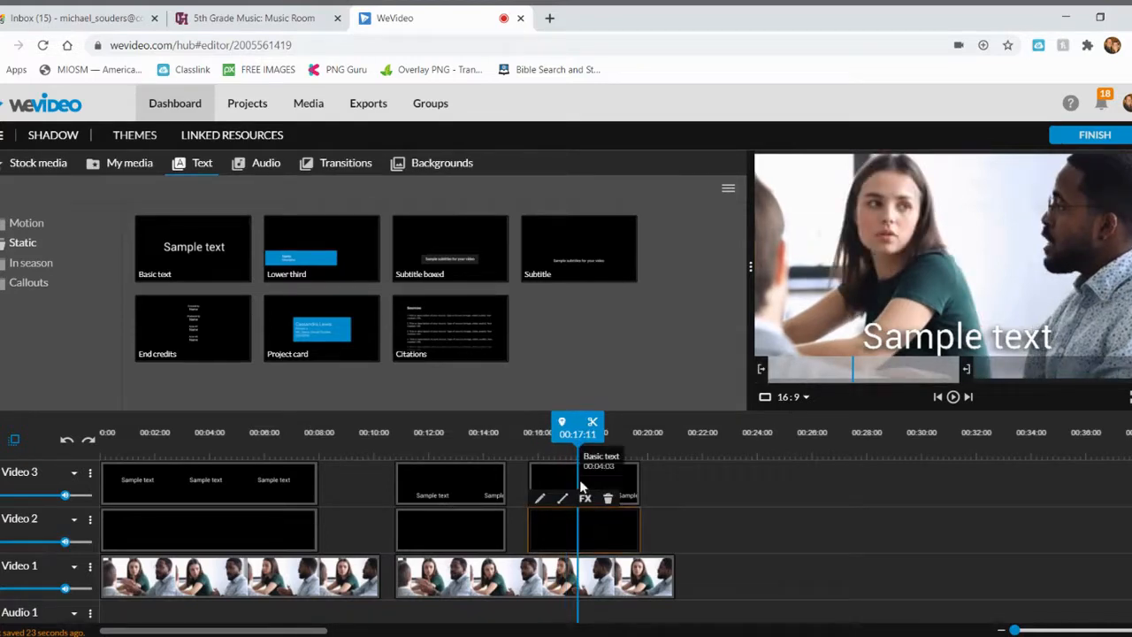
- Change the wording of the pasted black shadow title on Video 2 to "new text" and save the changes
double_click(586, 536)
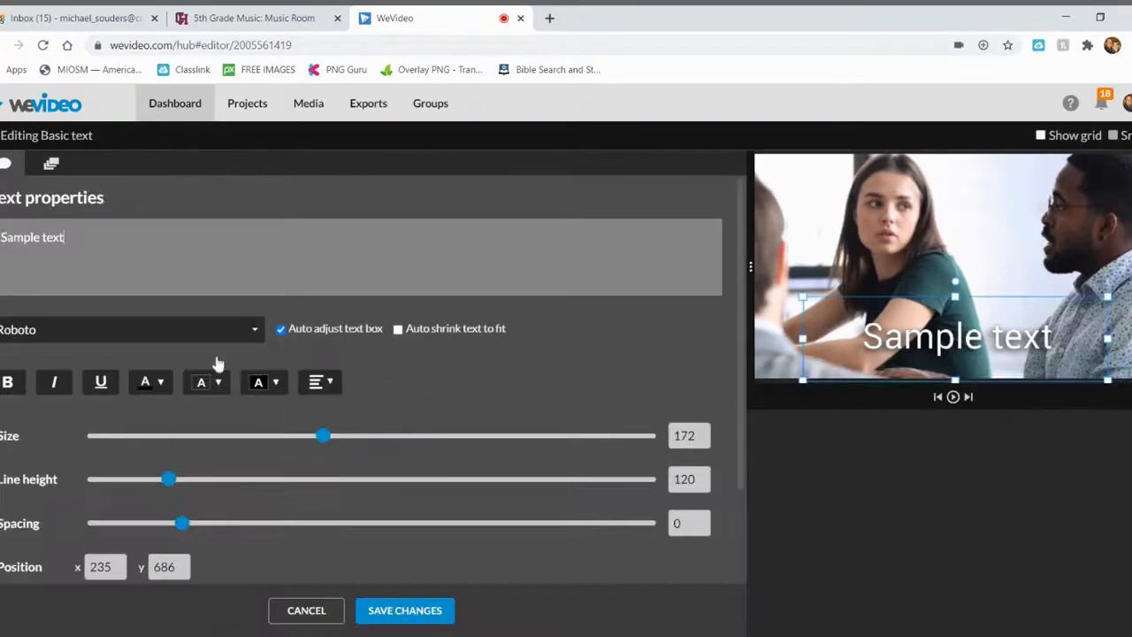
double_click(20, 237)
type("new")
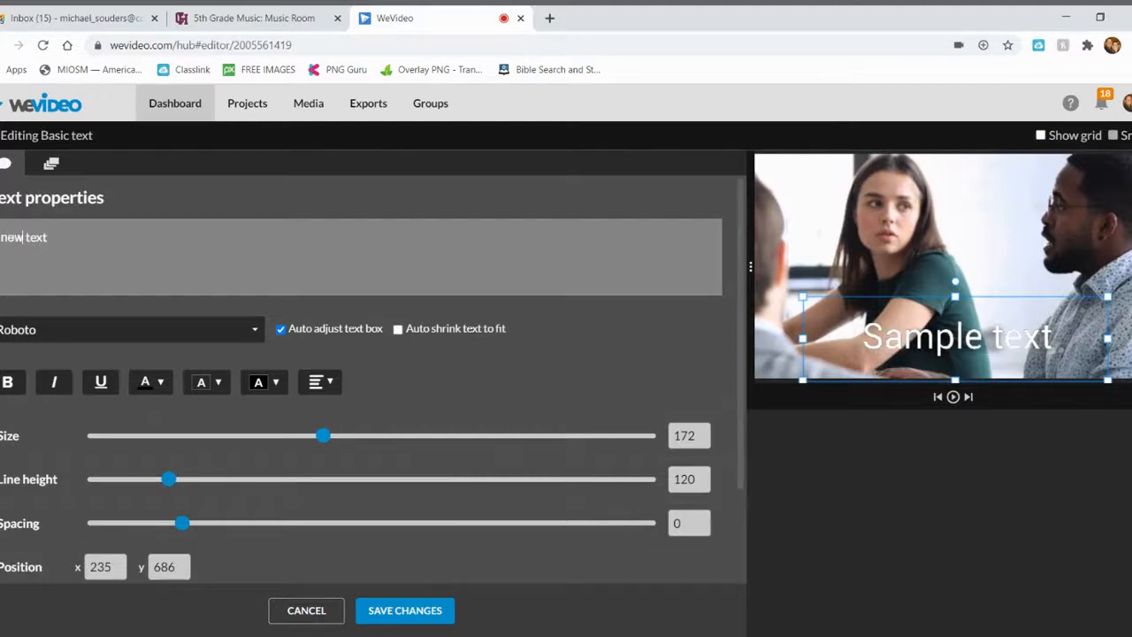
left_click(380, 610)
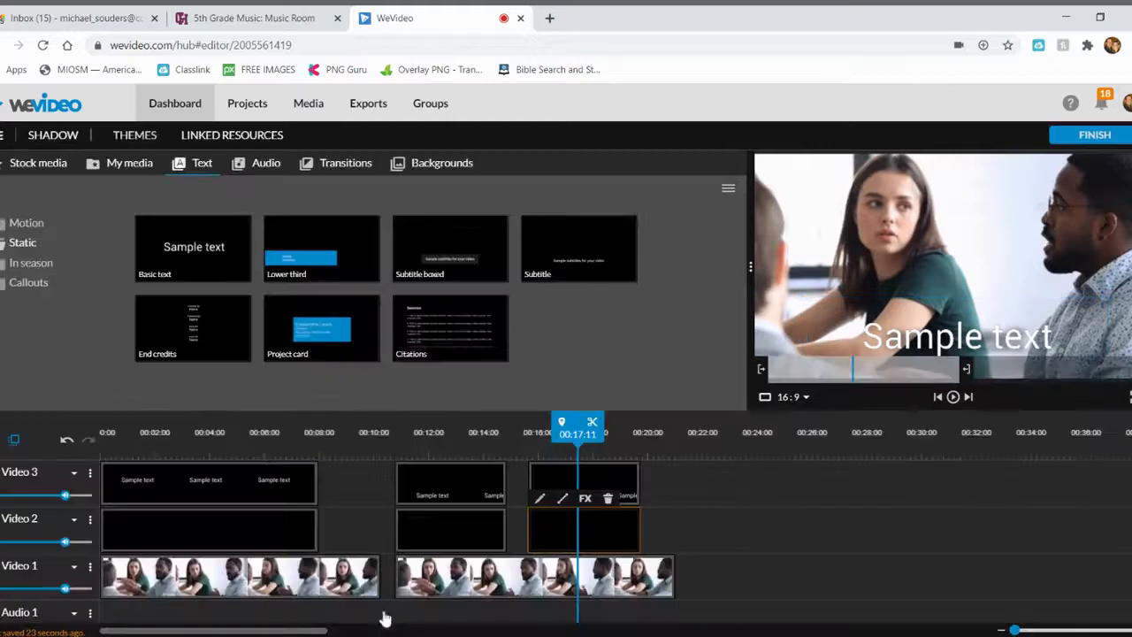
- Change the wording of the pasted white title on Video 3 to "new text" to match its shadow, and save
double_click(566, 473)
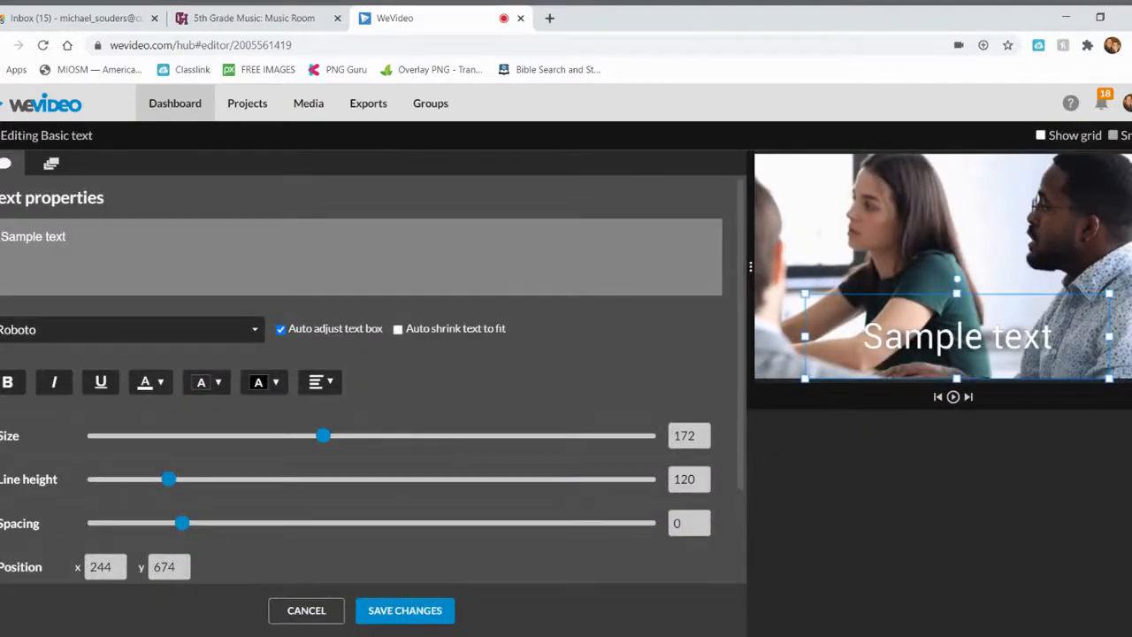
double_click(22, 236)
type("new")
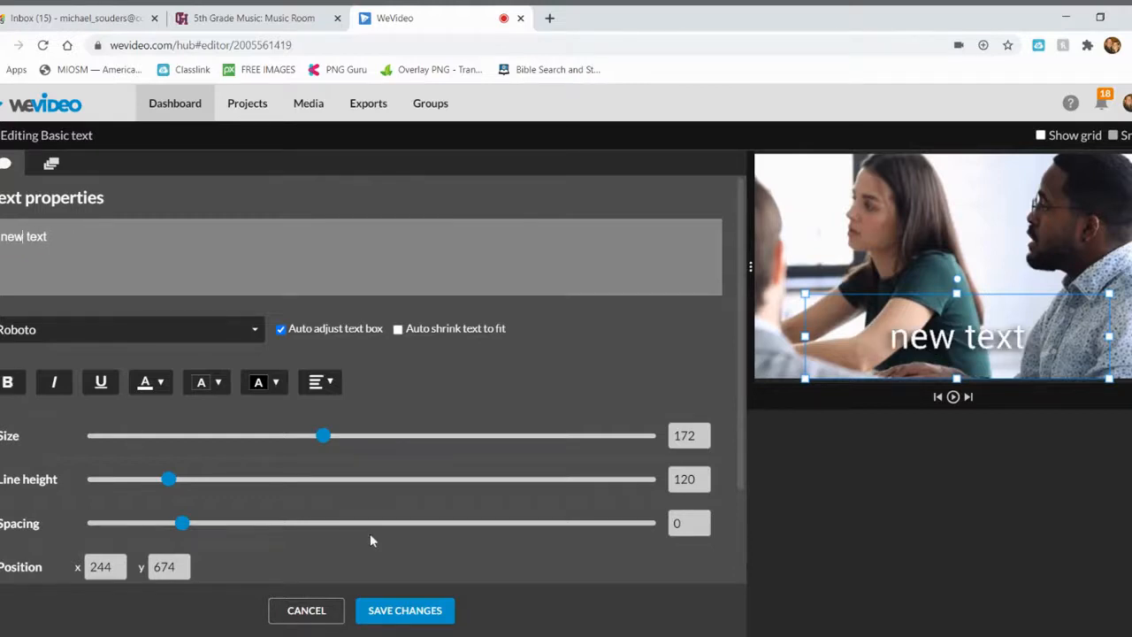
left_click(404, 610)
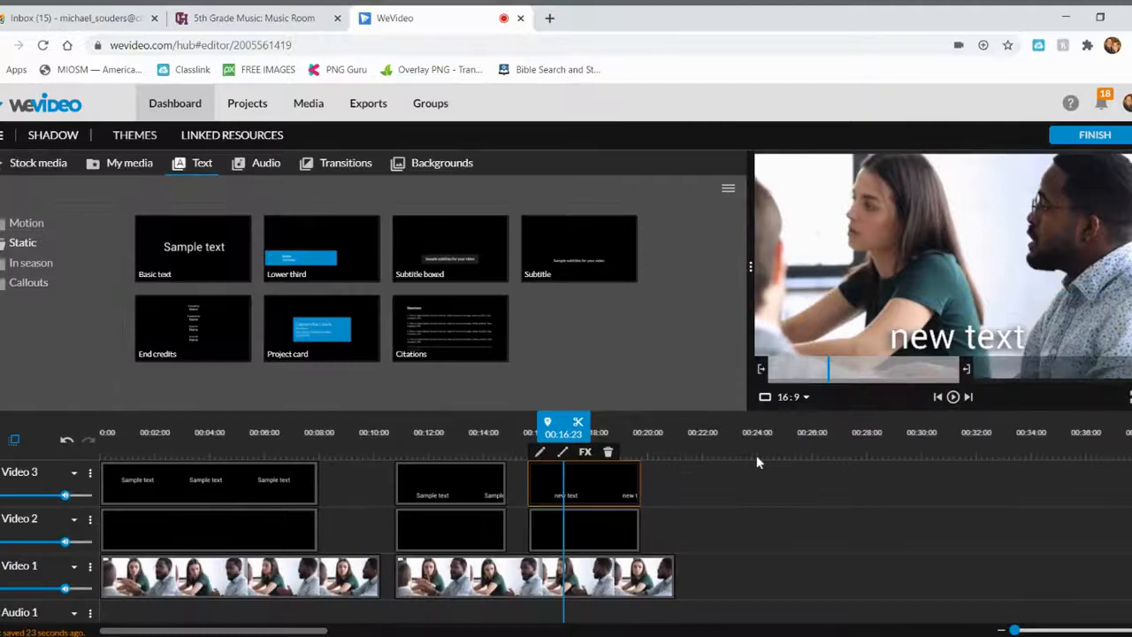
- Move the "new text" title pair earlier to start at about 00:15:04, and play back the timeline to review the shadowed titles
left_click_drag(550, 484, 540, 530)
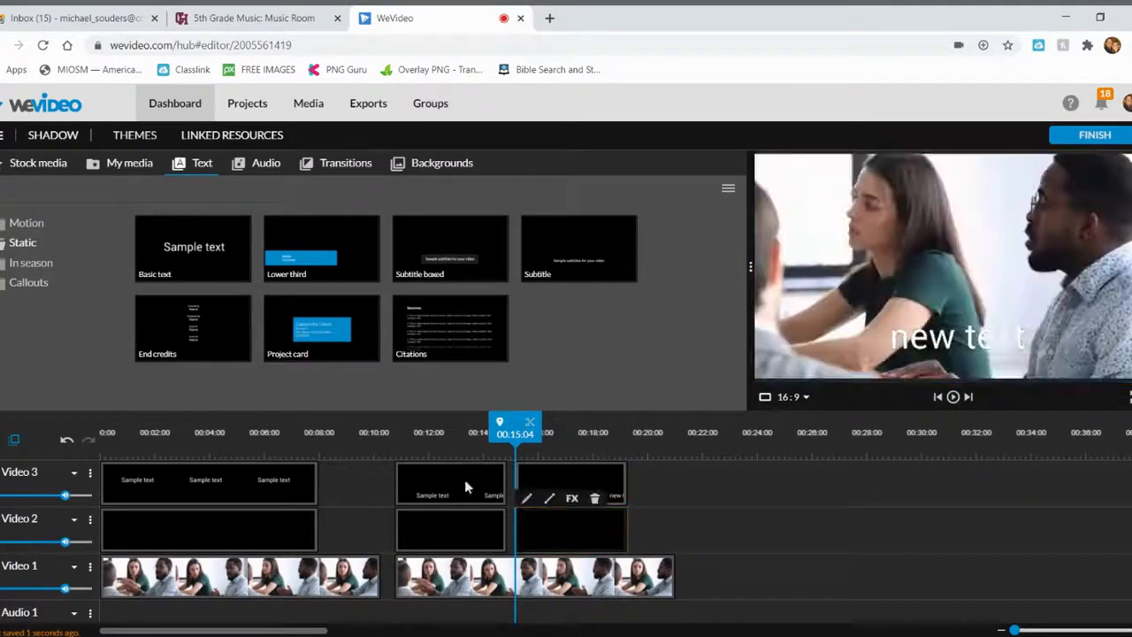
left_click(404, 431)
key("space")
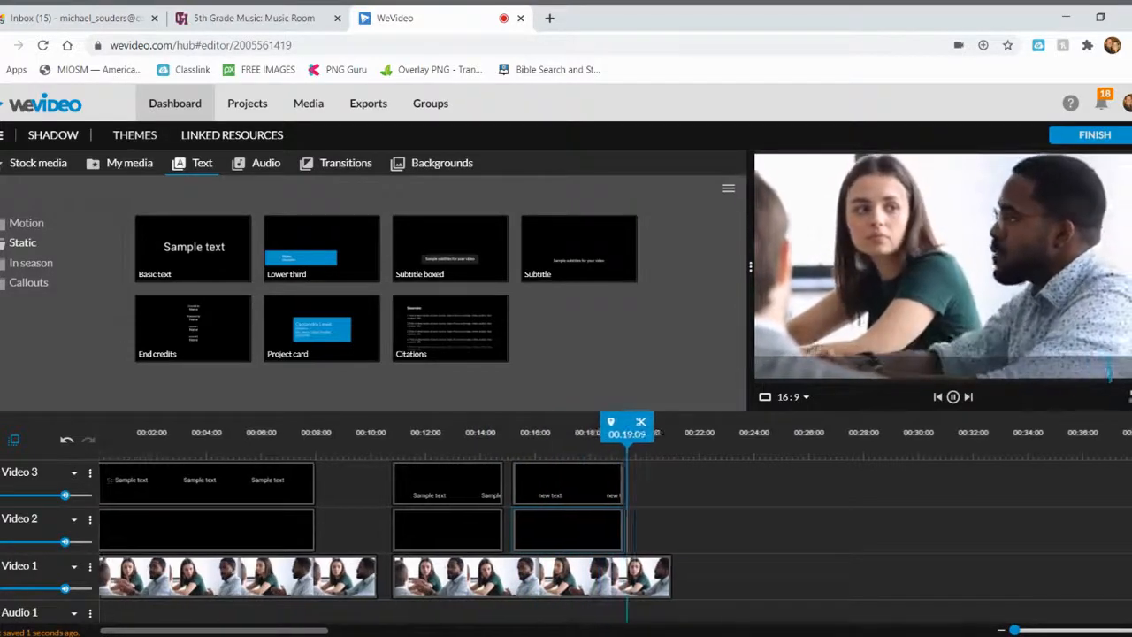
left_click(953, 397)
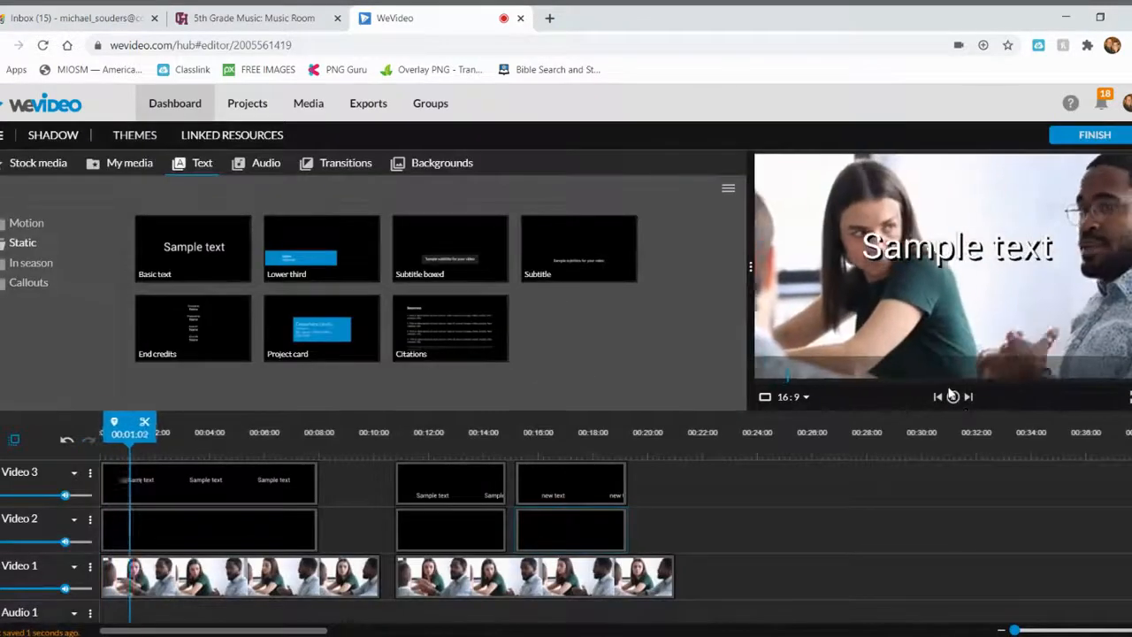
left_click(952, 397)
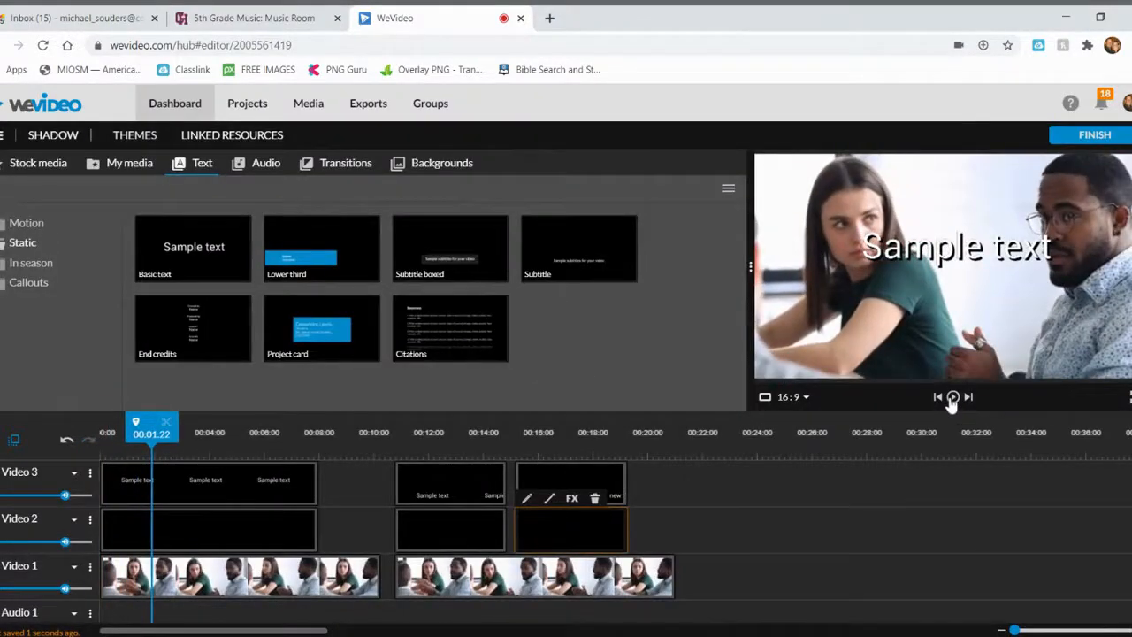